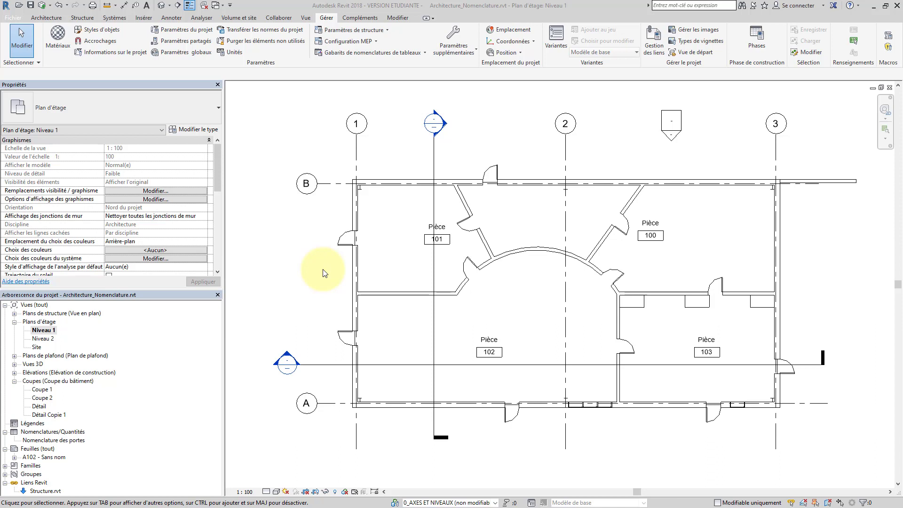
Step: Select the exterior wall along grid 1 and toggle the display of the Properties palette off and back on
click(353, 291)
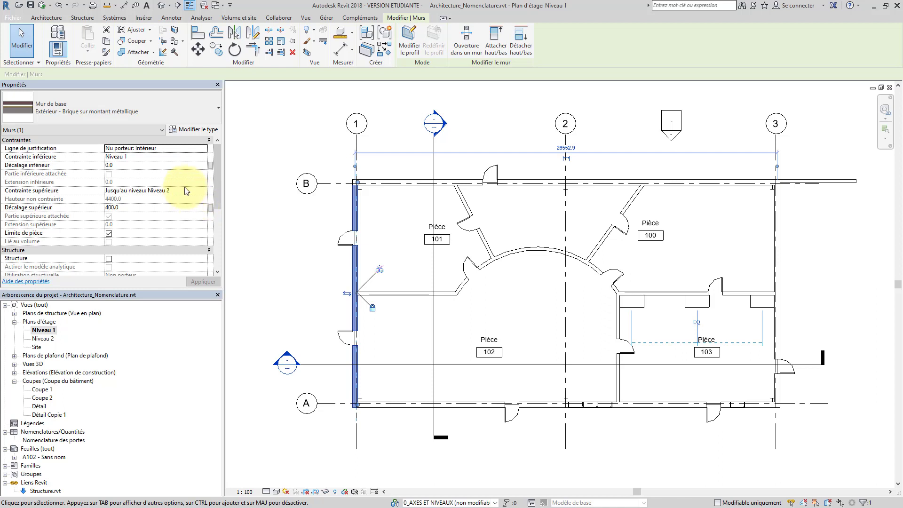
click(306, 19)
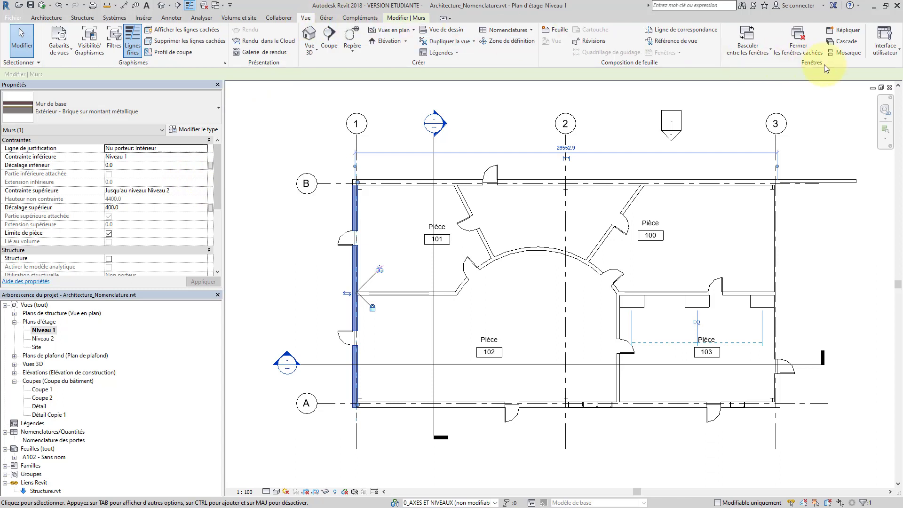
click(895, 52)
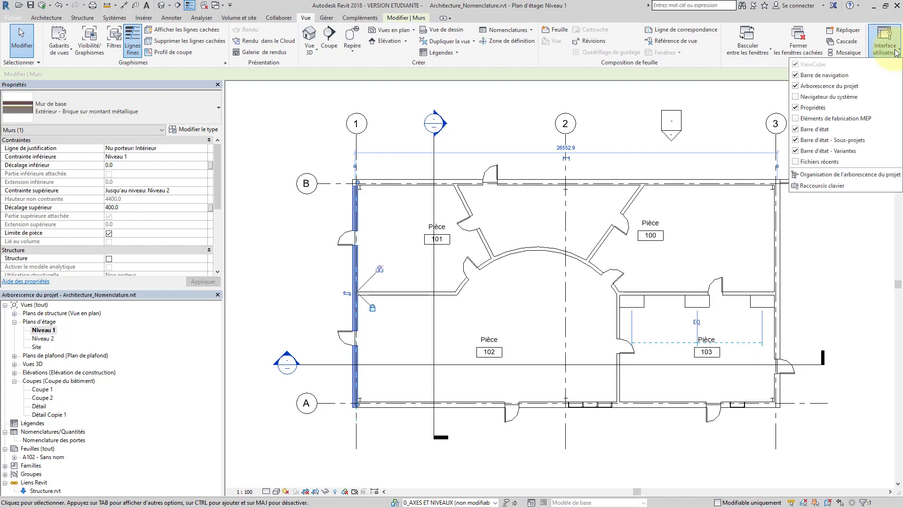
click(795, 110)
click(797, 111)
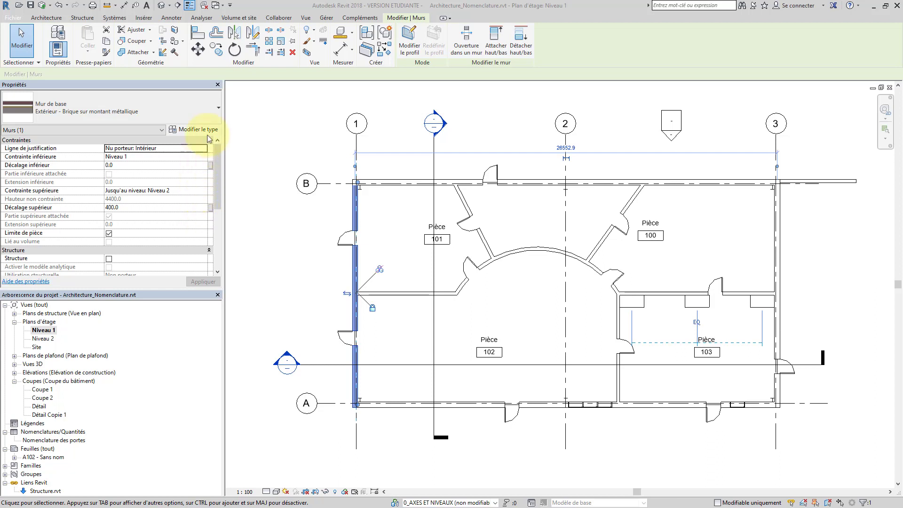
Step: Copy the selected exterior wall 2000 mm outward from grid 1
click(217, 48)
click(355, 285)
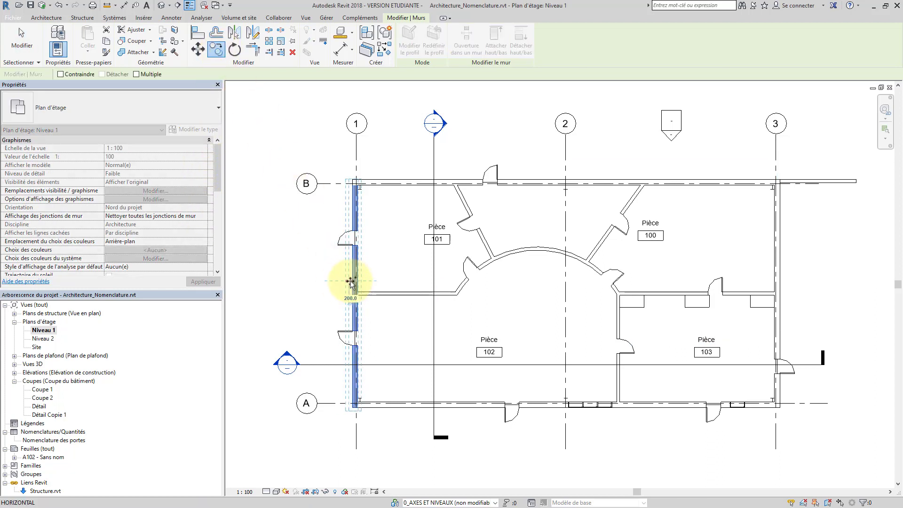
click(298, 285)
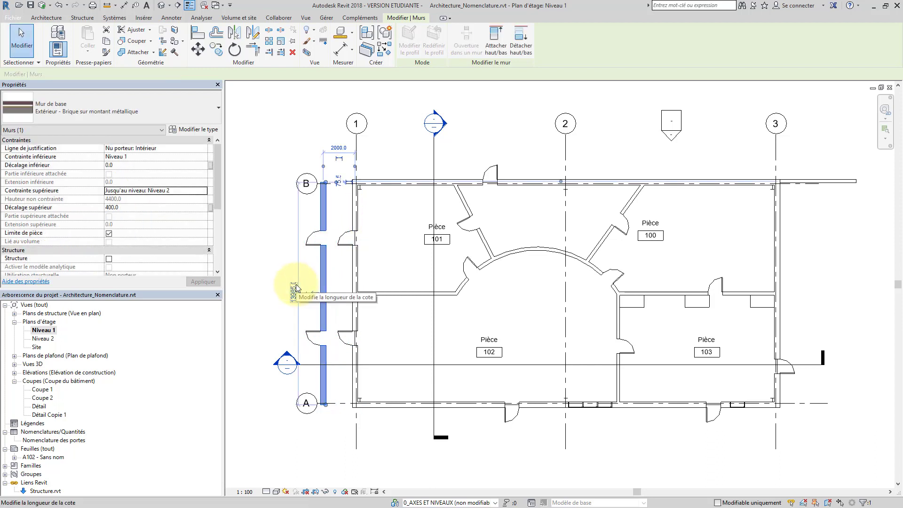
Step: Set the top offset (Décalage supérieur) of the original wall on grid 1 to 800
click(352, 293)
click(182, 209)
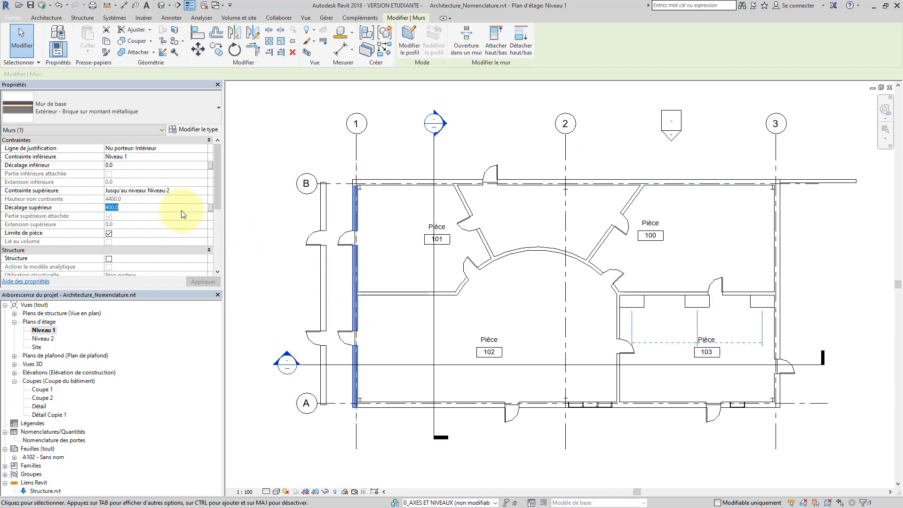
text(800)
key(Return)
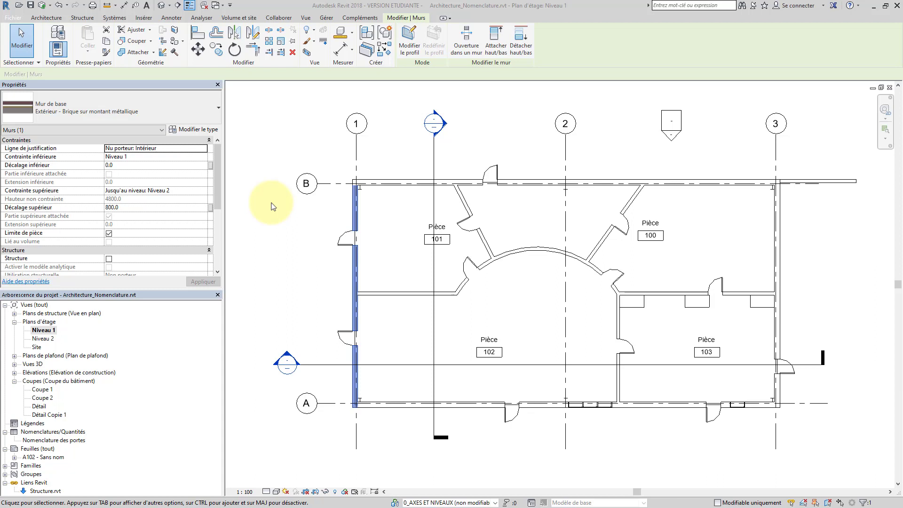
Step: Examine the type properties and layer assembly of the selected brick wall
click(205, 130)
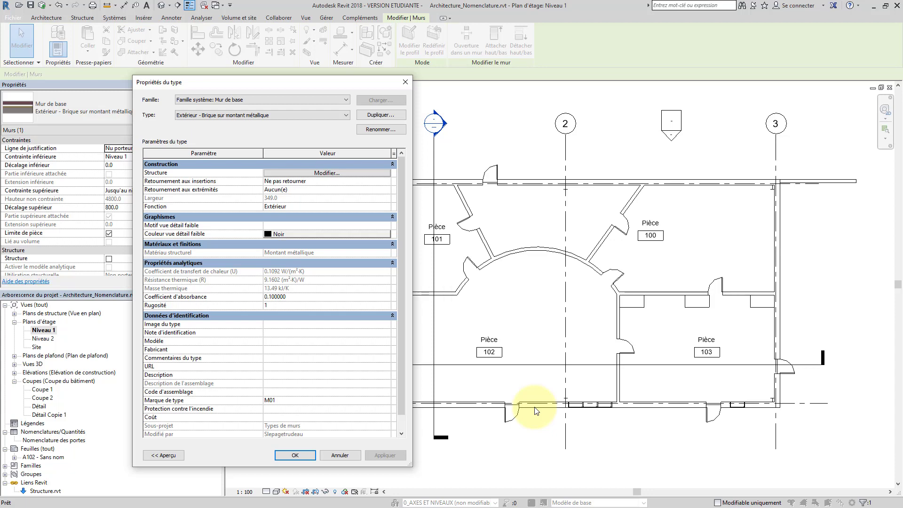
click(330, 173)
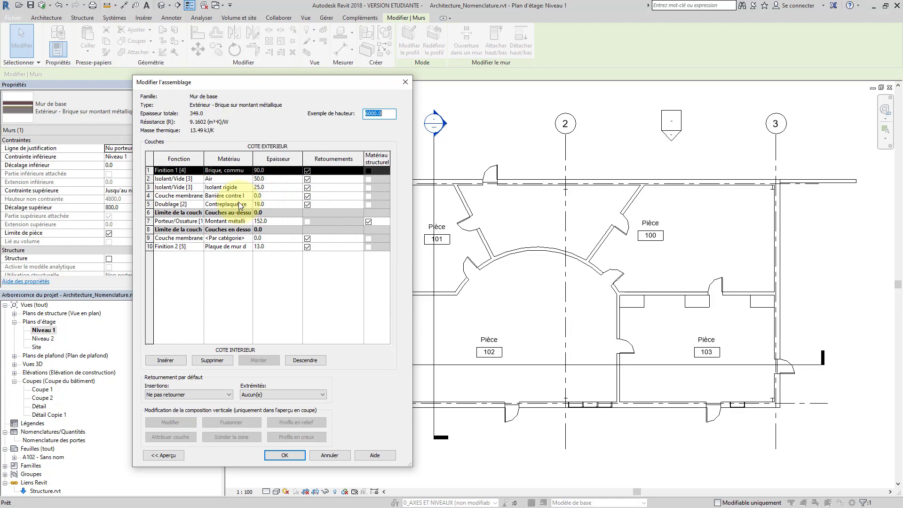
click(296, 456)
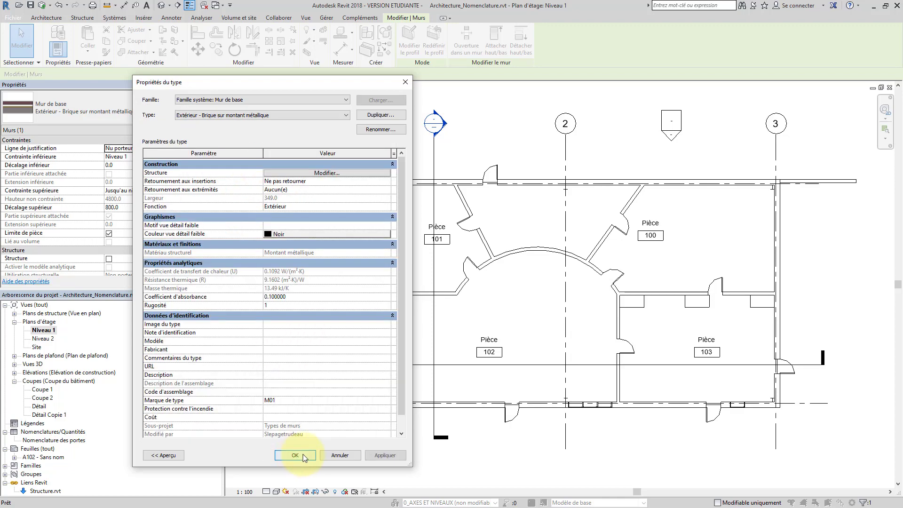
click(305, 454)
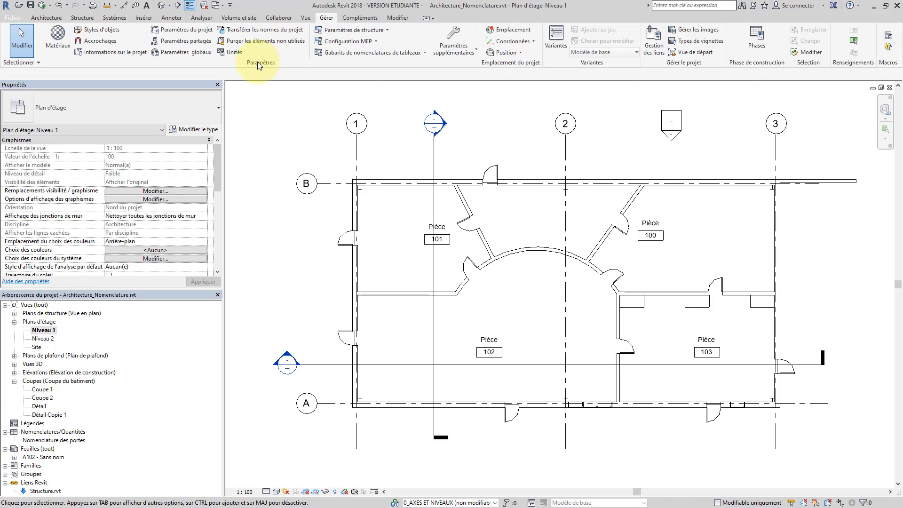
Step: Start a new project parameter and assign it to the Murs category
click(192, 29)
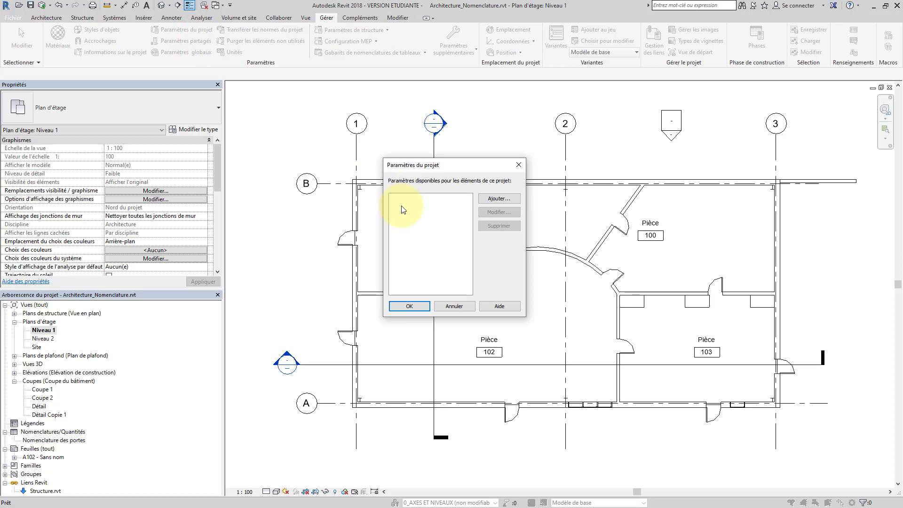
click(492, 198)
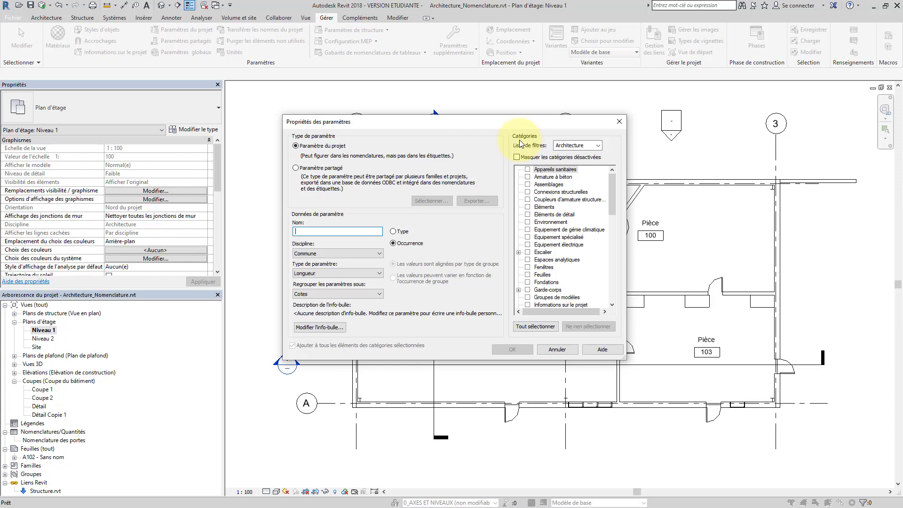
drag(613, 194, 615, 235)
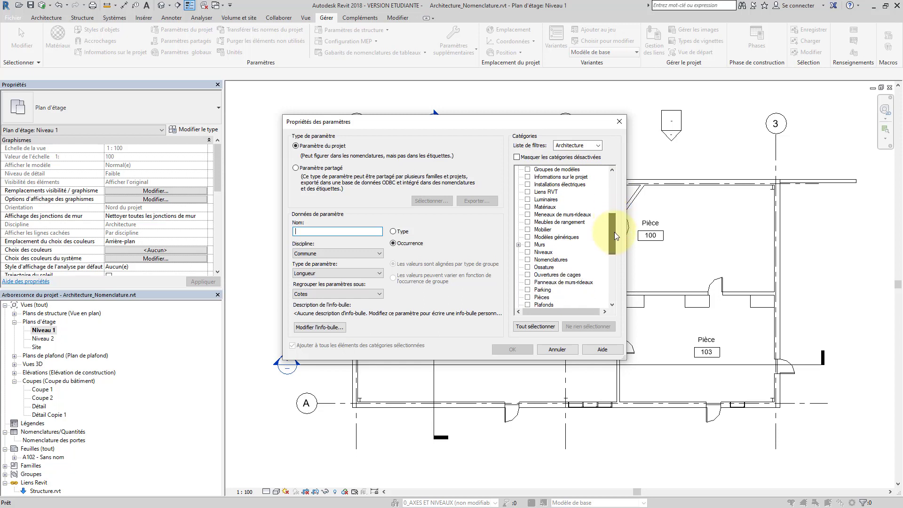
click(528, 245)
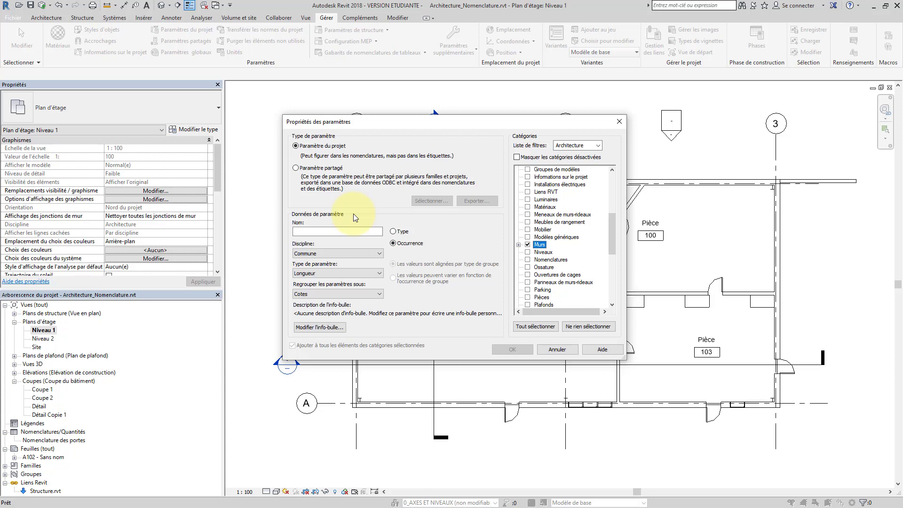
Step: Name the parameter "Indice de Tranmission du Son" and make it a type parameter
click(343, 230)
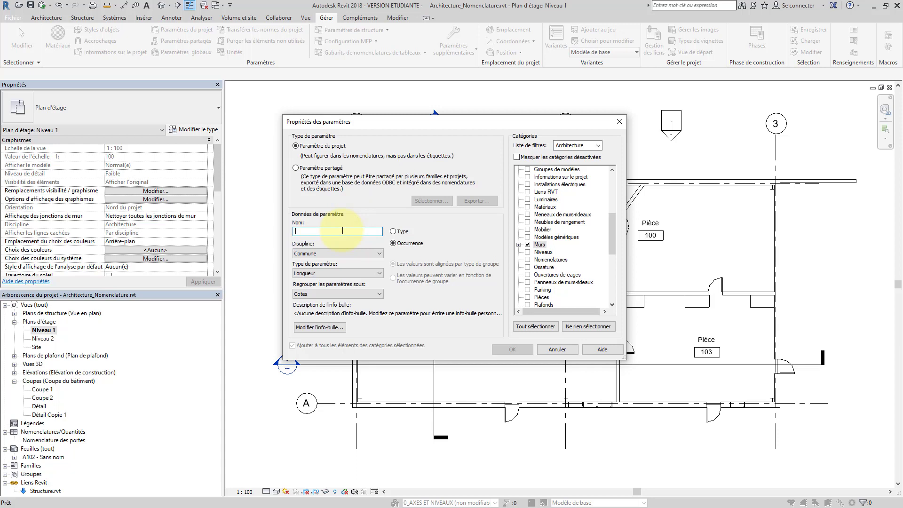
text(Indice del)
text(ranmission)
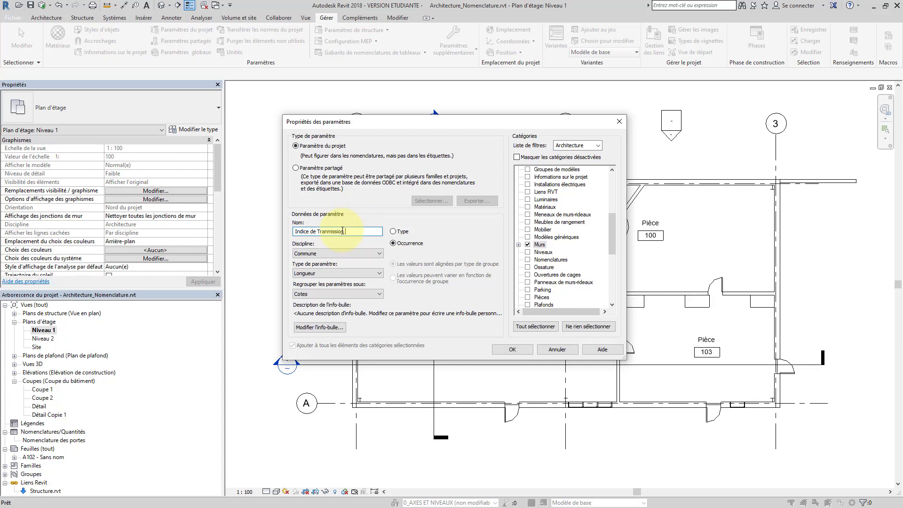
text( du Son)
click(394, 231)
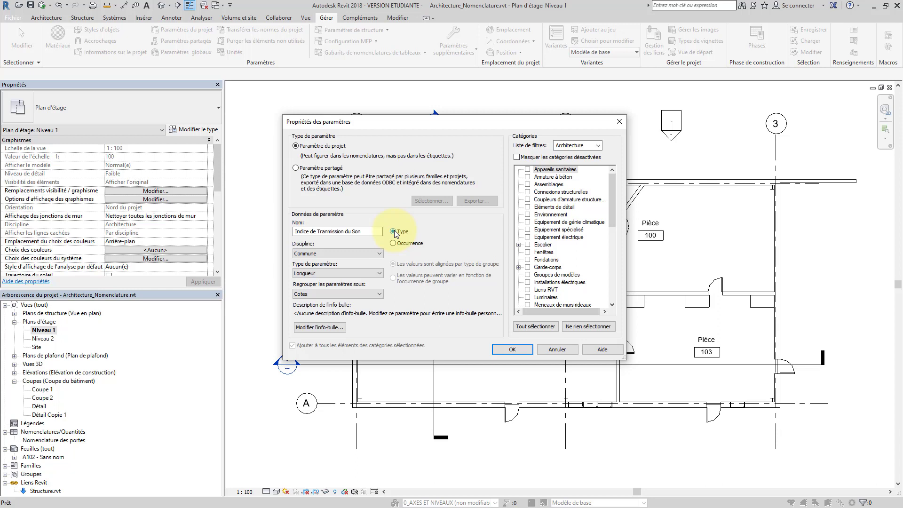
Step: Choose Commune as the parameter's discipline
click(360, 256)
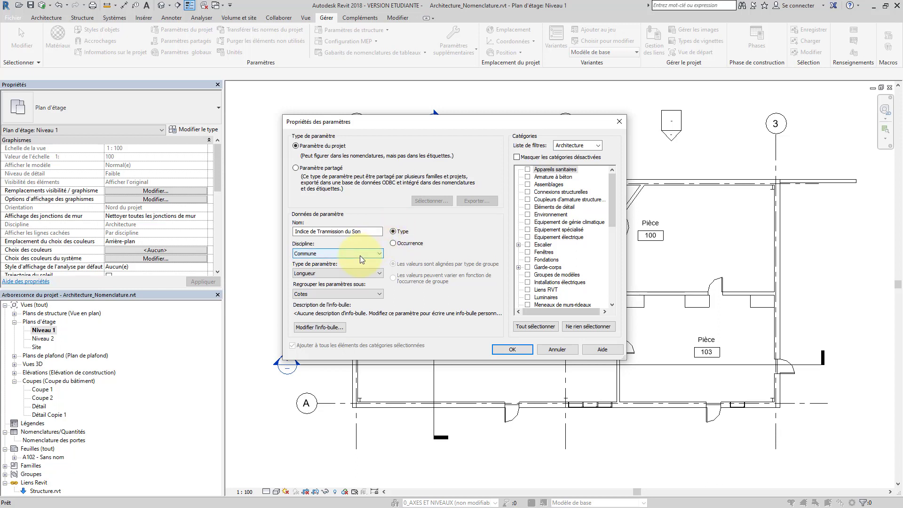
click(360, 255)
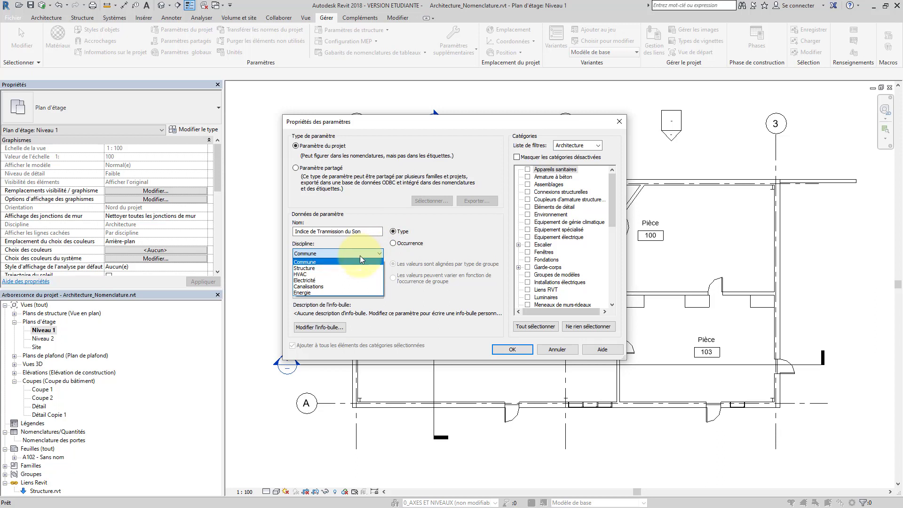
click(342, 261)
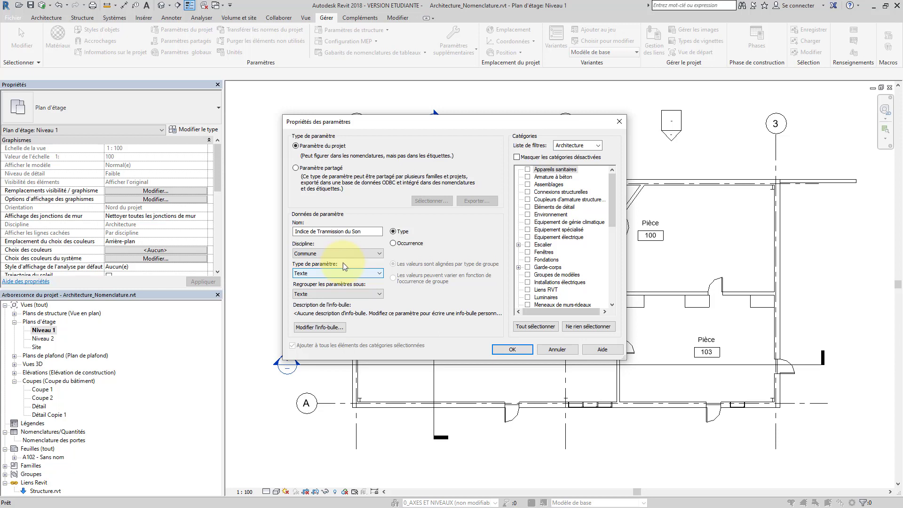
Step: Set the parameter type to Nombre entier and group the parameter under Autre
click(341, 274)
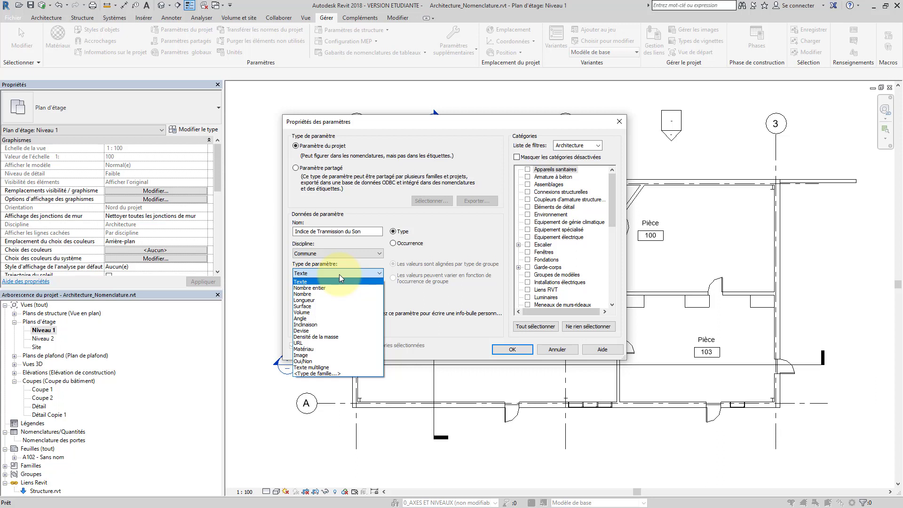
click(340, 275)
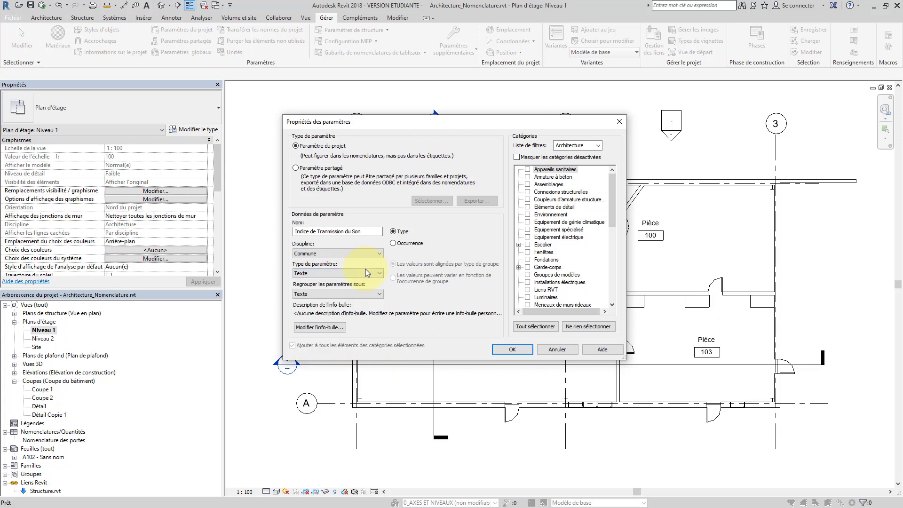
click(366, 273)
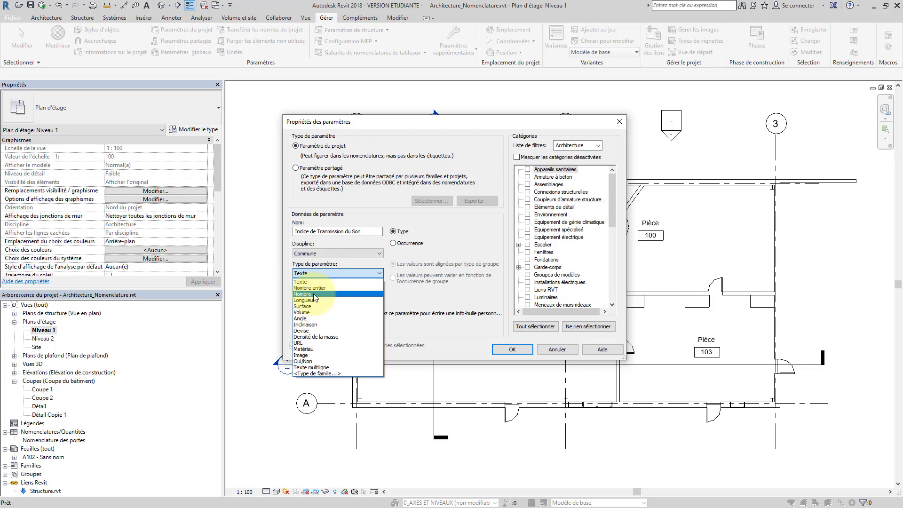
key(Up)
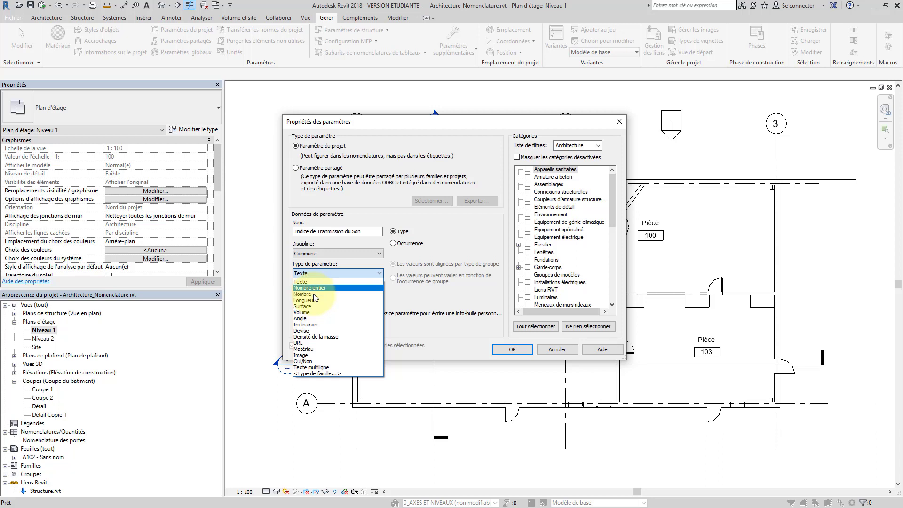
key(Down)
key(Down)
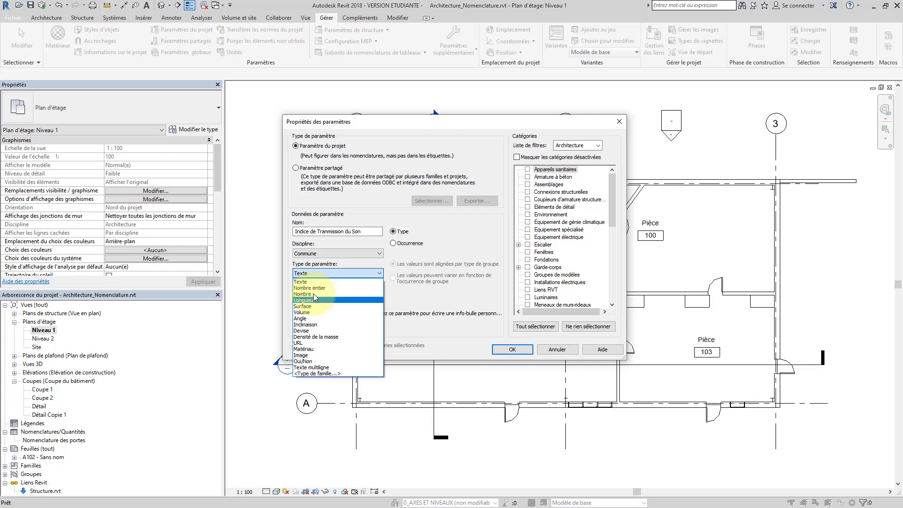
key(Down)
key(Down)
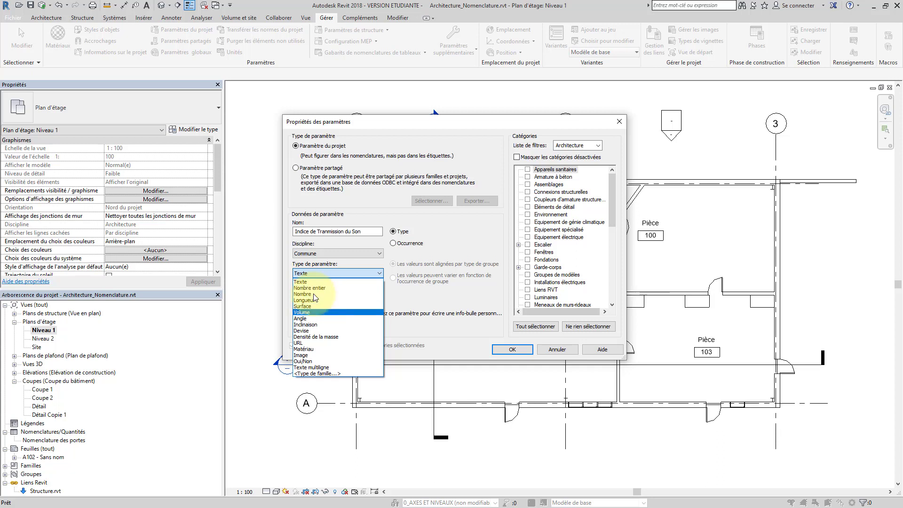
key(Down)
key(Down)
key(Down)
click(314, 288)
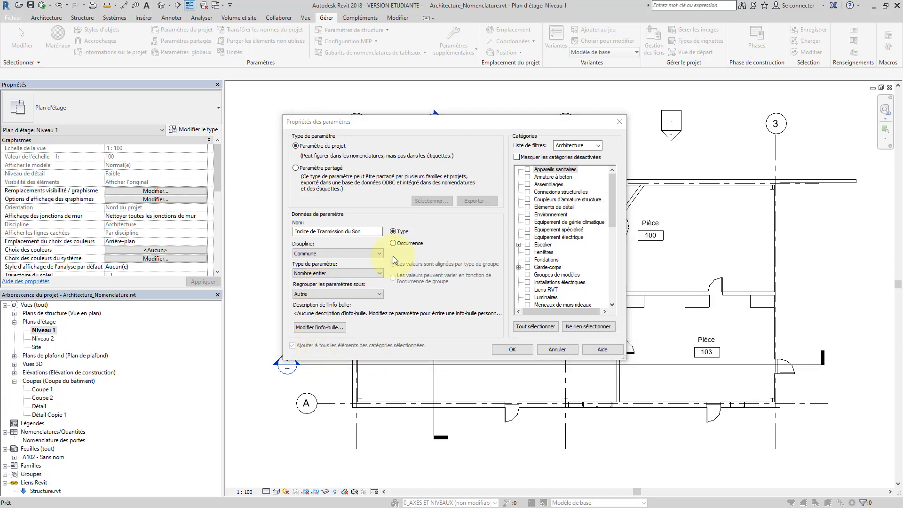
click(374, 294)
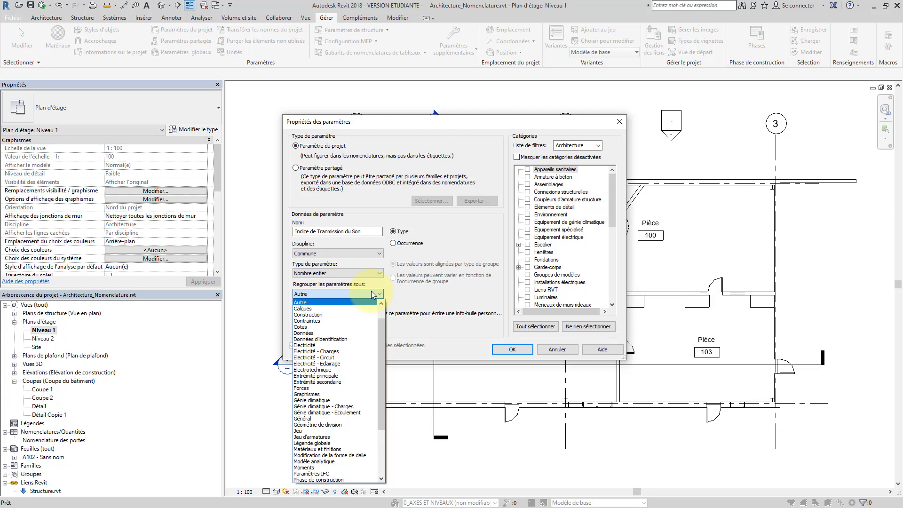
click(337, 307)
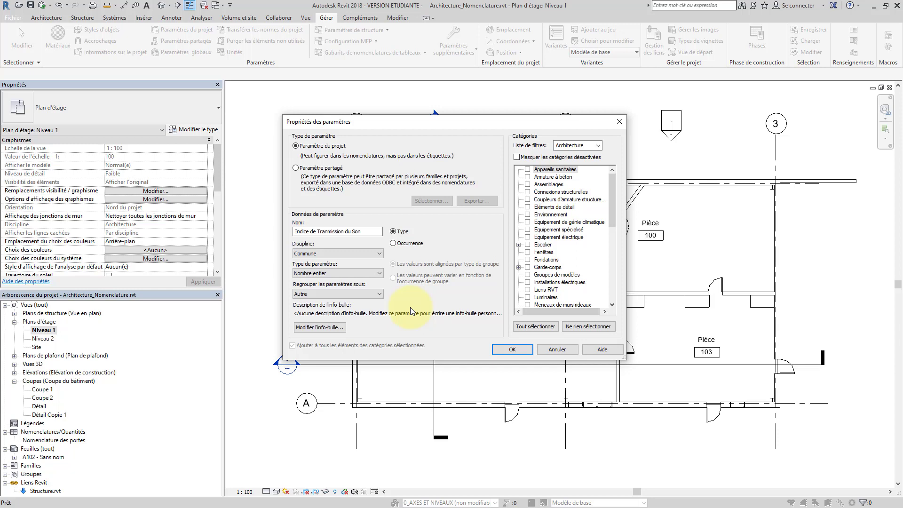
Step: Set the parameter's tooltip to "Exemple d'explication" and add the parameter to the project
click(335, 329)
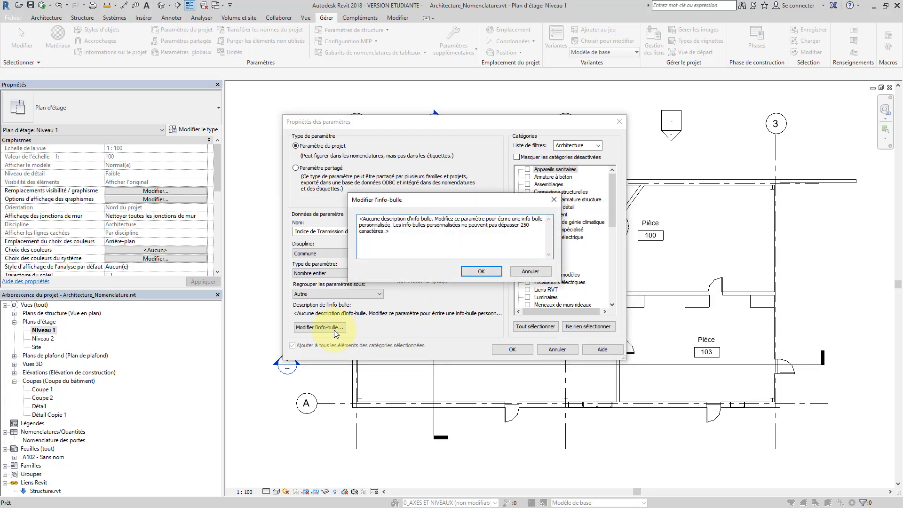
drag(383, 254, 358, 218)
text(E)
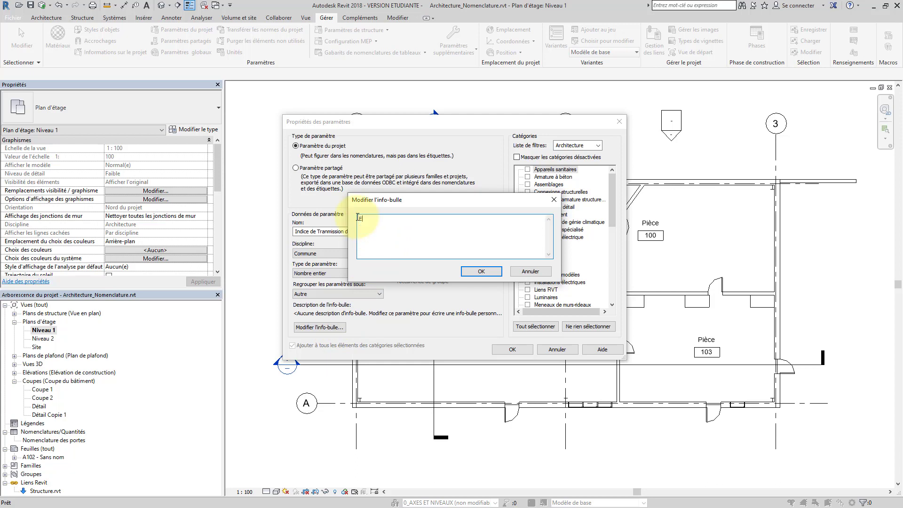
text(xemple d'explication)
click(479, 272)
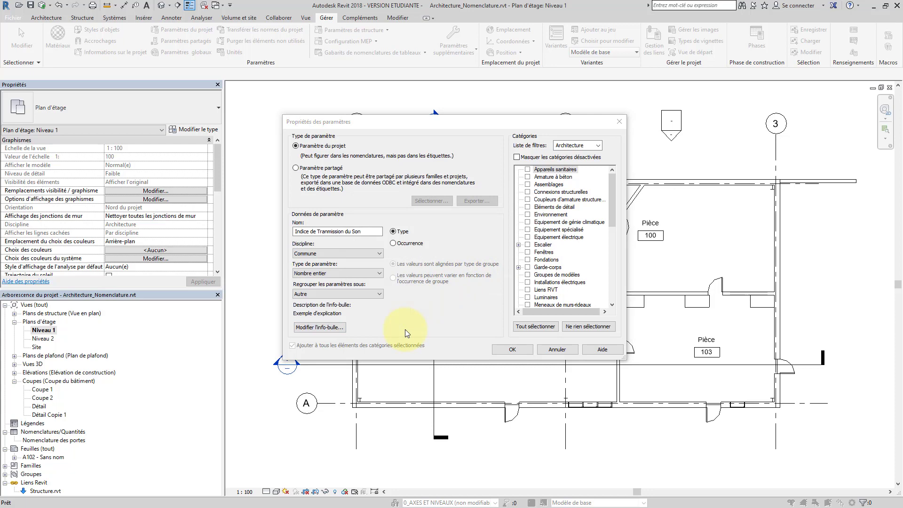
click(508, 351)
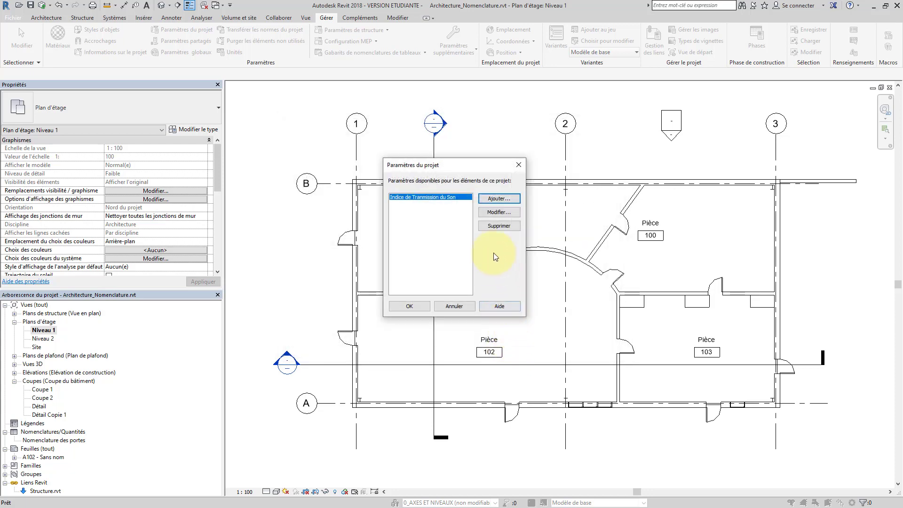
Step: Review the properties of the "Indice de Tranmission du Son" parameter and accept the project parameters
click(480, 216)
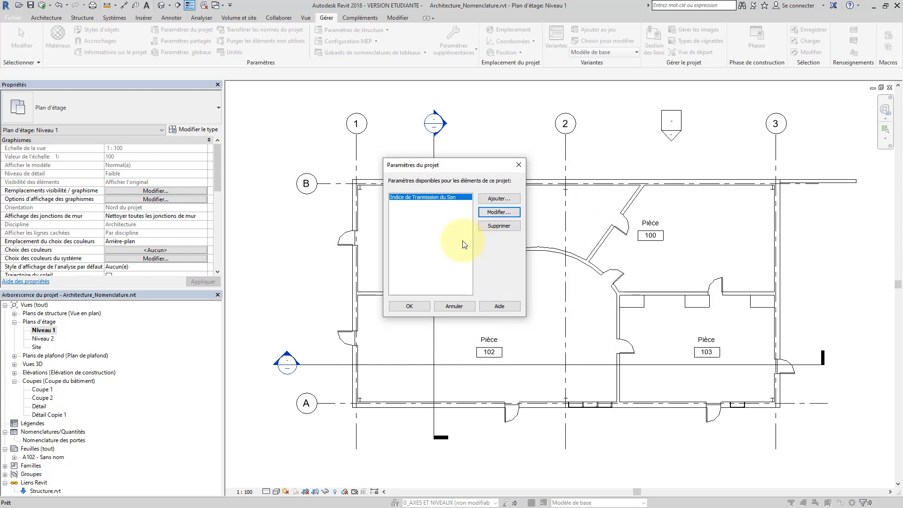
click(453, 195)
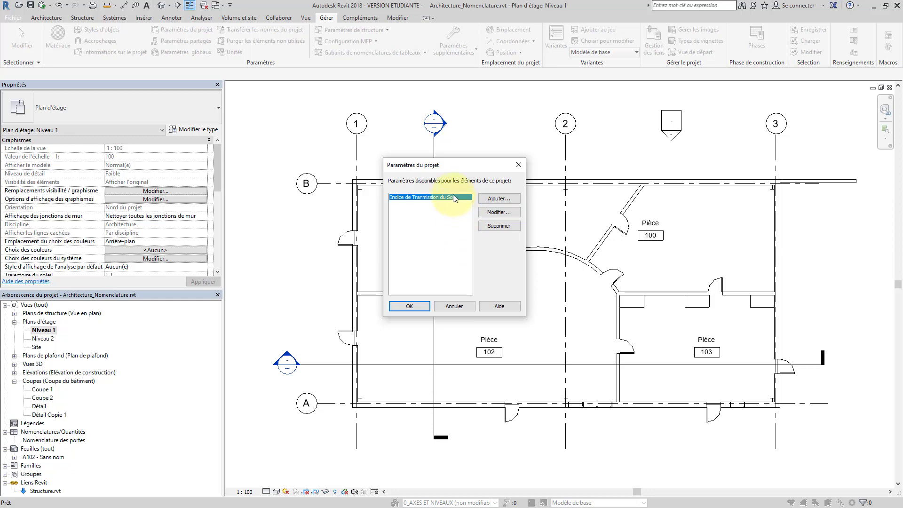
click(491, 214)
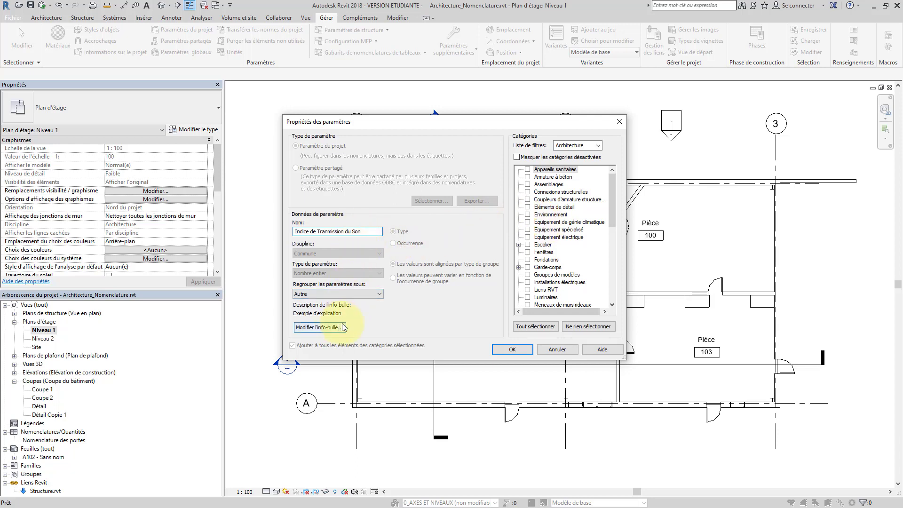
click(497, 349)
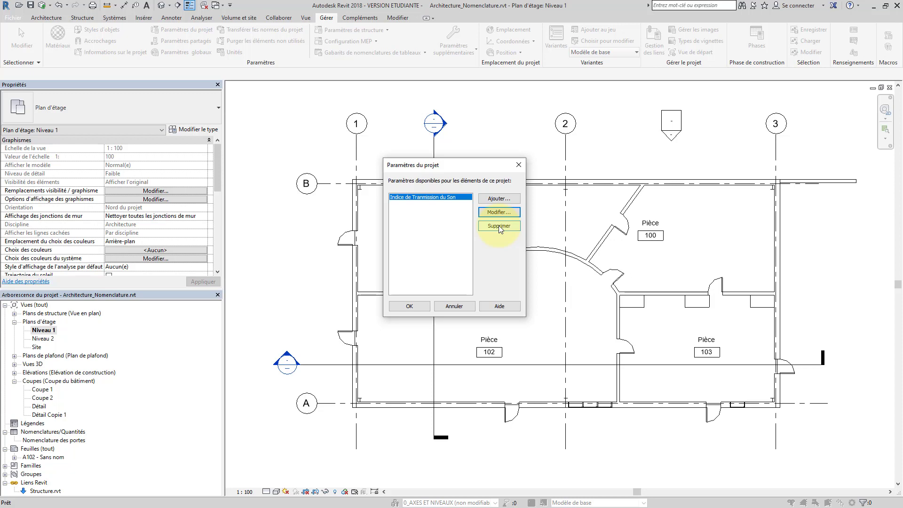
click(419, 305)
Step: Inspect the type properties of the exterior wall along axis 1 for the sound transmission parameter under Autre
click(356, 282)
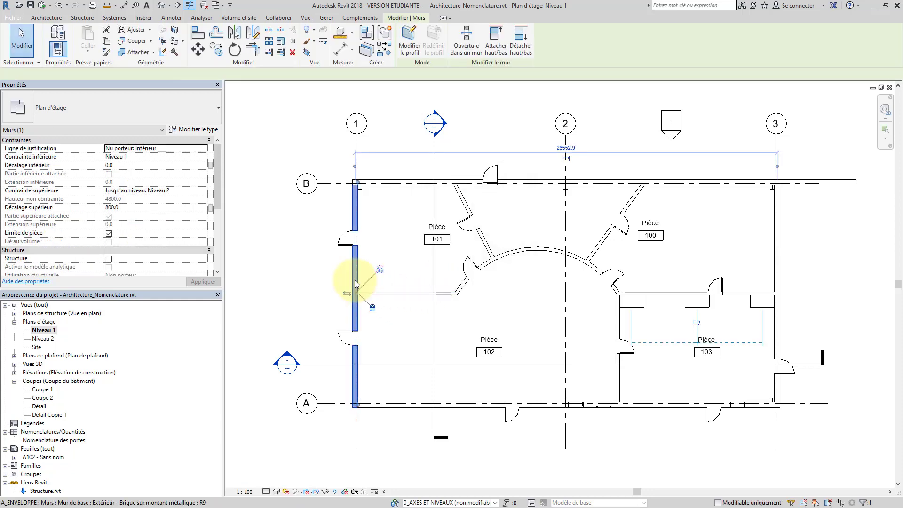
click(207, 133)
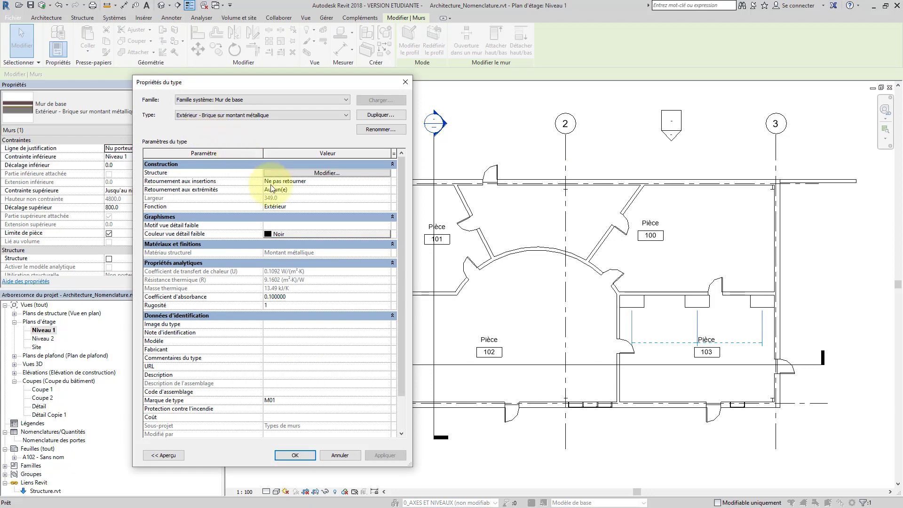
scroll(403, 255, down, 2)
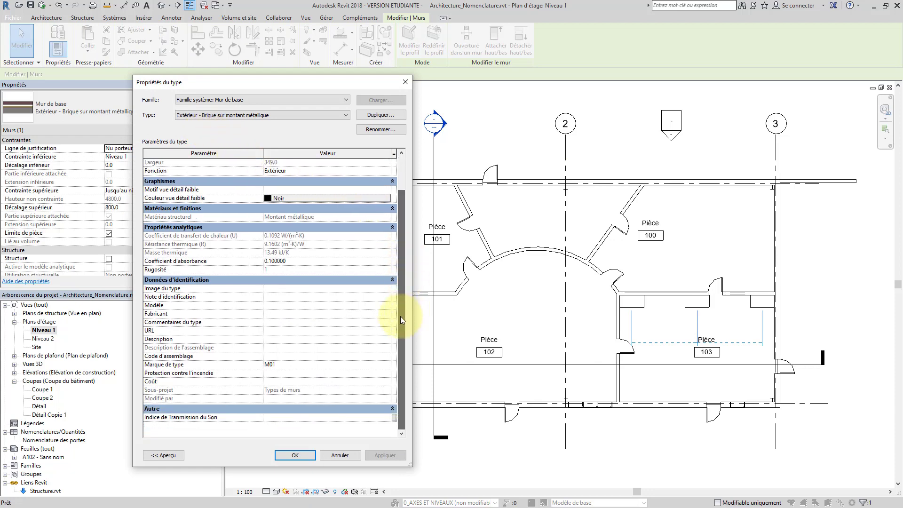
mouse_move(248, 419)
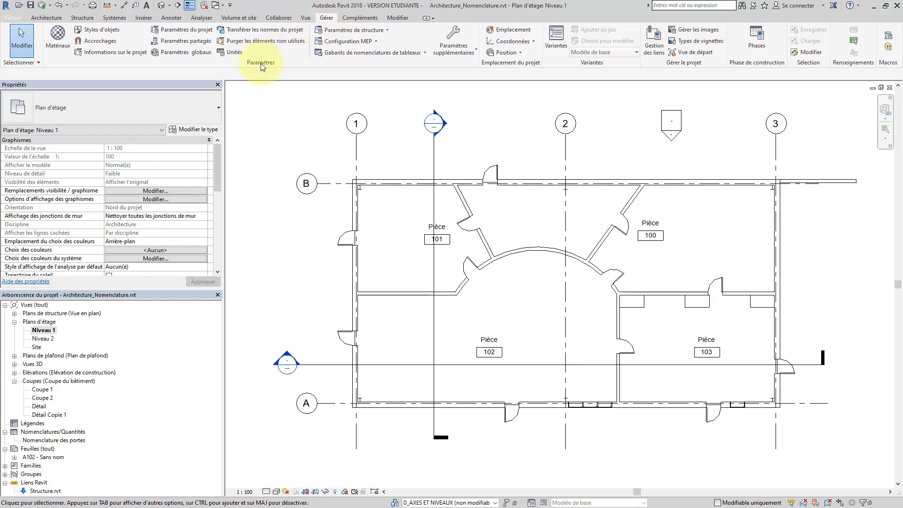
Step: Create a shared parameter file named Paramètres_Partagé.txt in the COUR 8 folder
click(199, 42)
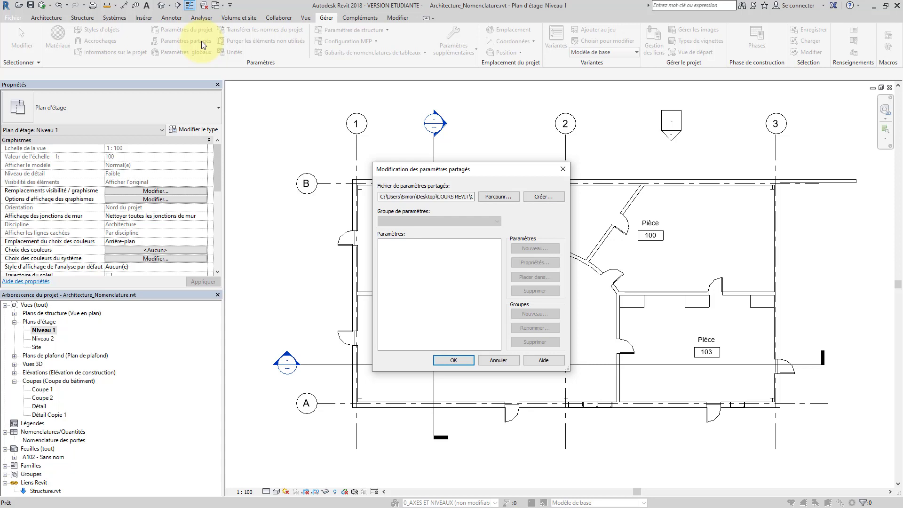
click(544, 197)
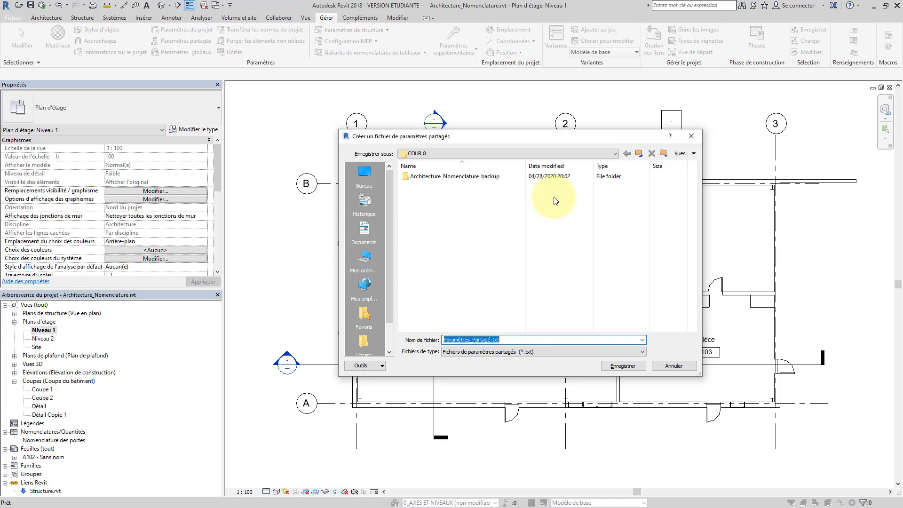
click(621, 366)
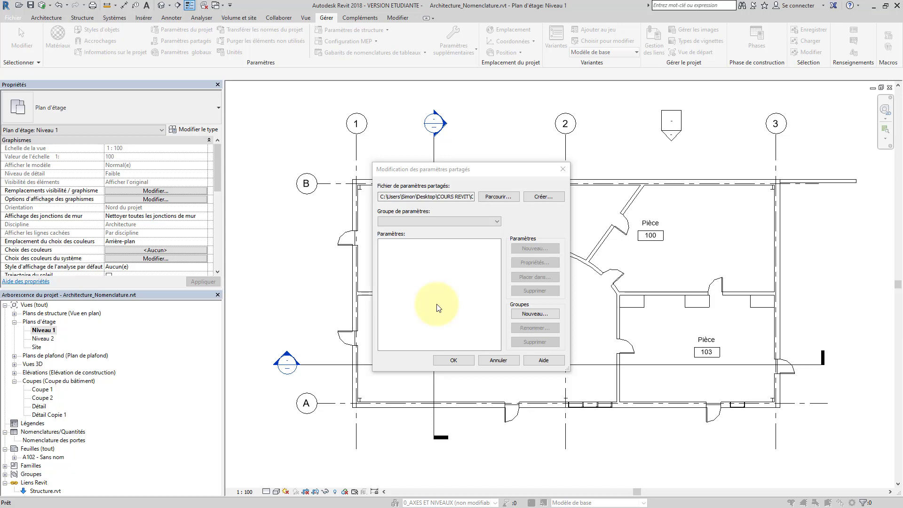
Step: Add a parameter group named "Portes" to the shared parameter file and make it the current group
click(541, 315)
text(Portes)
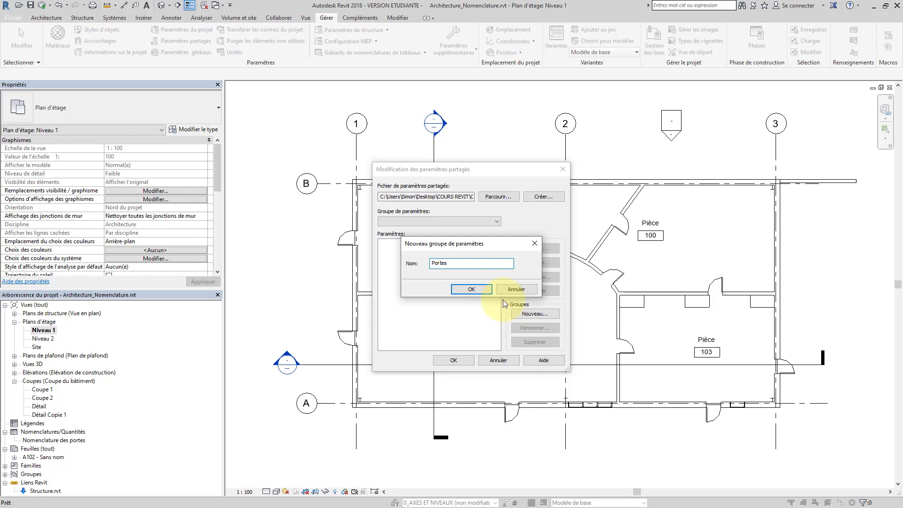
click(481, 290)
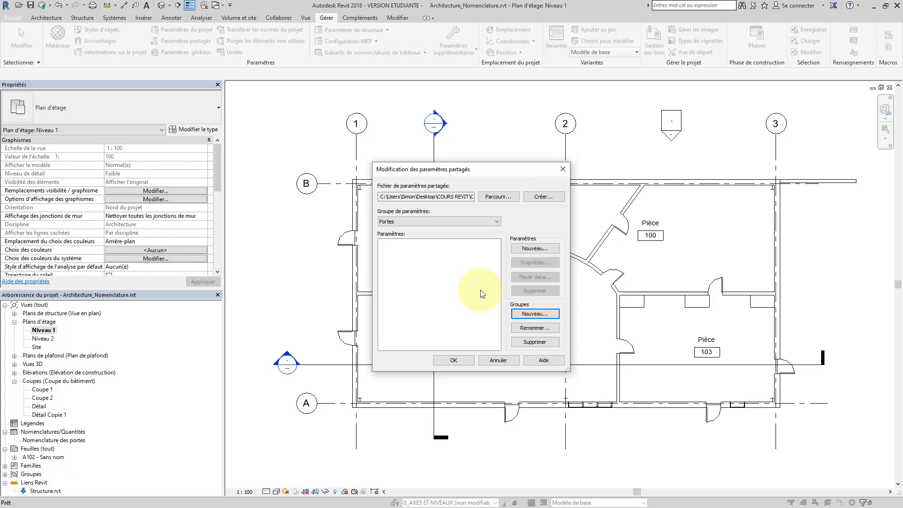
click(443, 222)
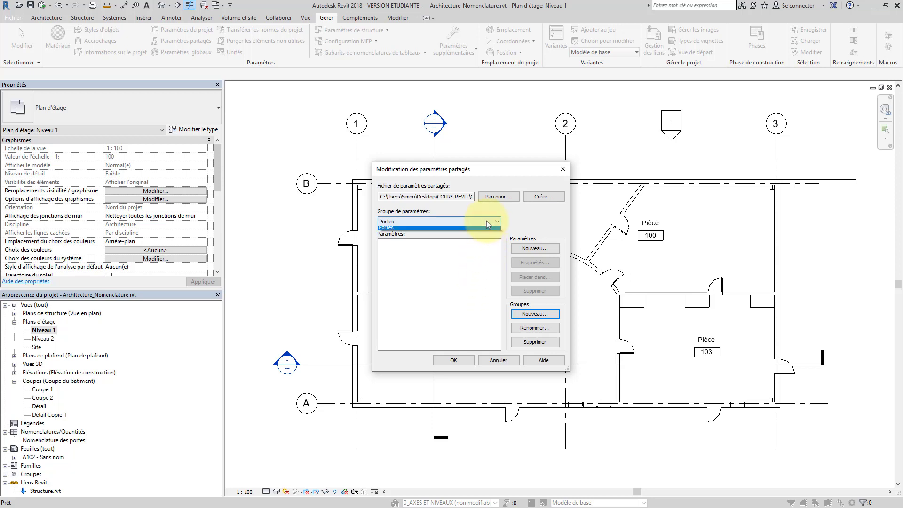
click(442, 230)
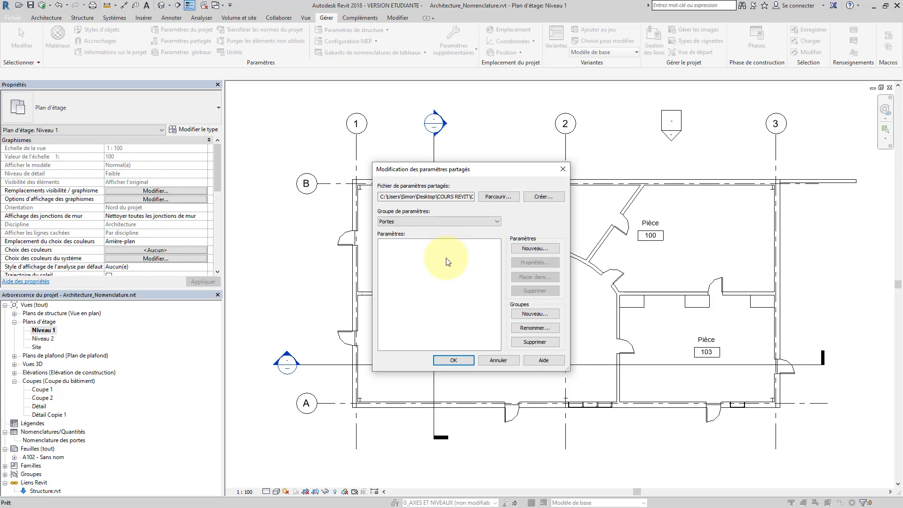
Step: Create a shared parameter named "Groupe de quincaillerie" in the Portes group, with discipline Commune and type Texte
click(523, 251)
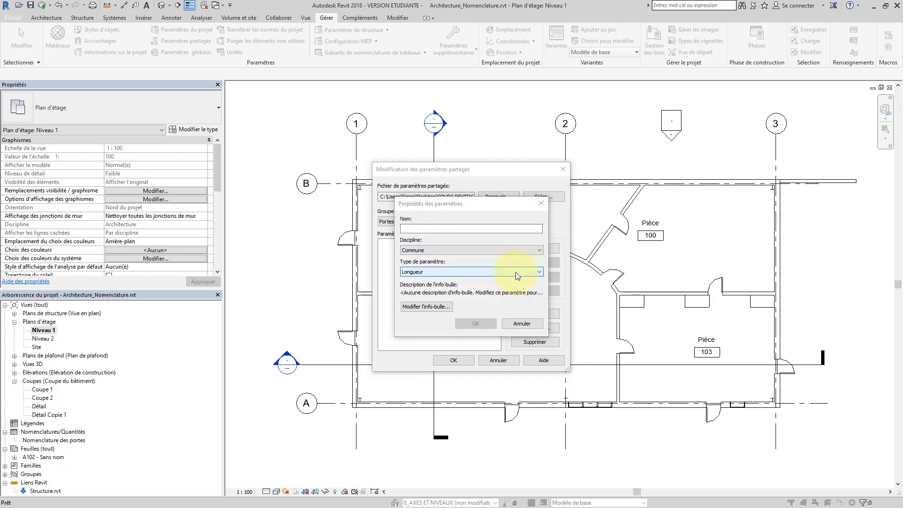
click(455, 228)
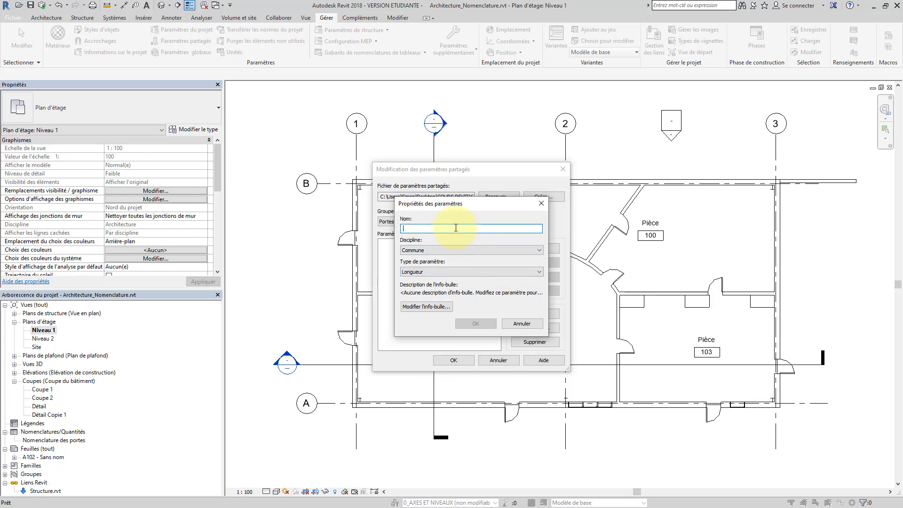
text(Groupe de quincaillerie)
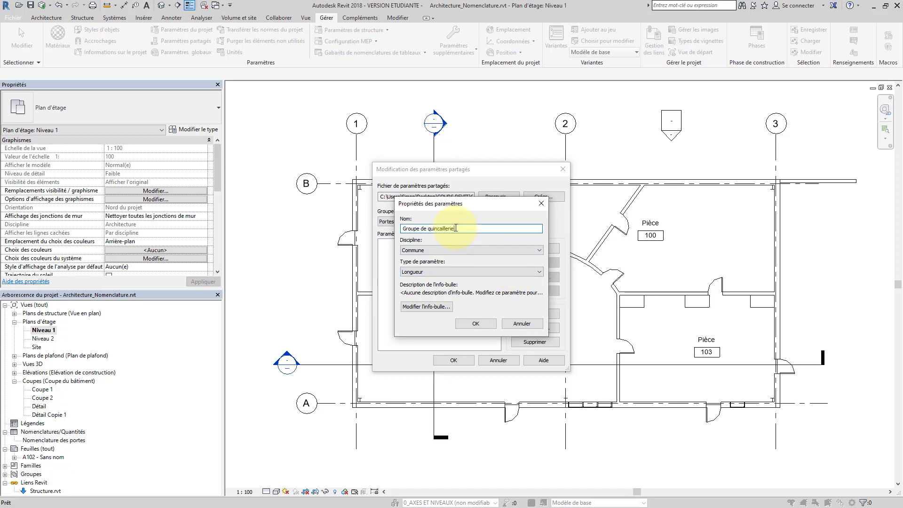
key(Tab)
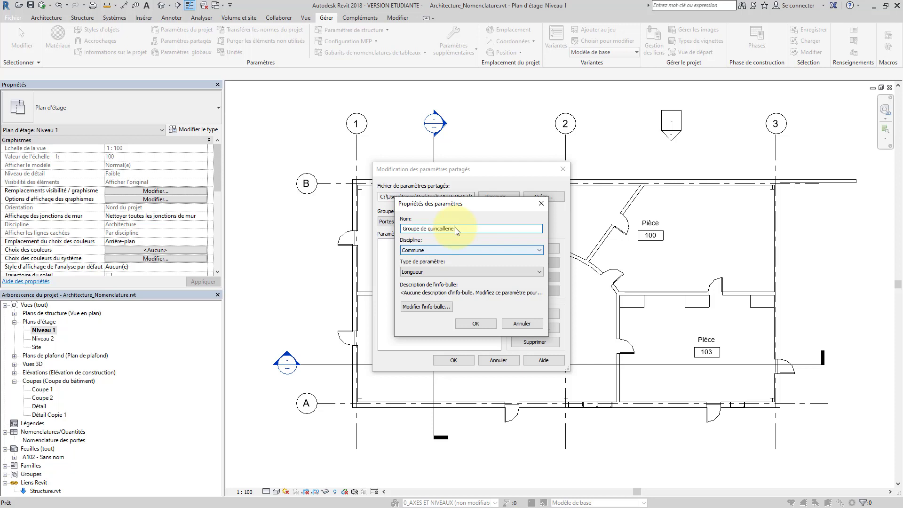
click(448, 271)
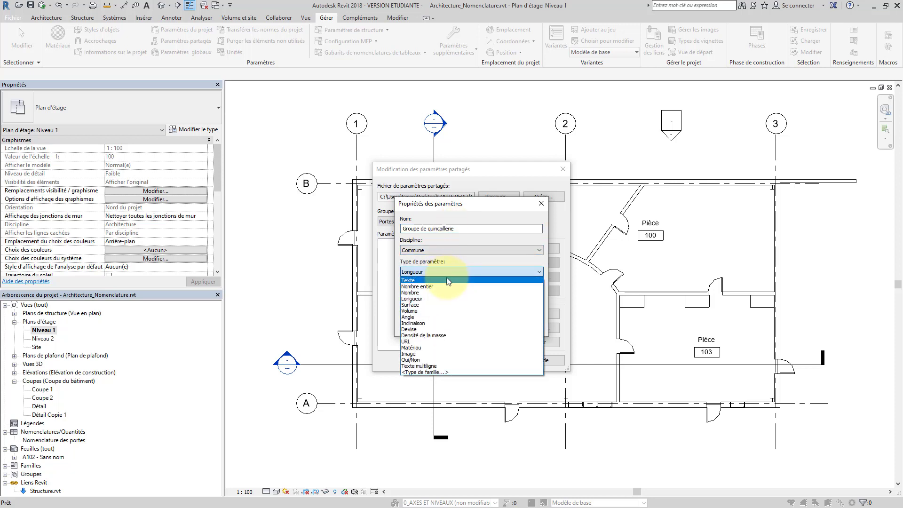
click(446, 281)
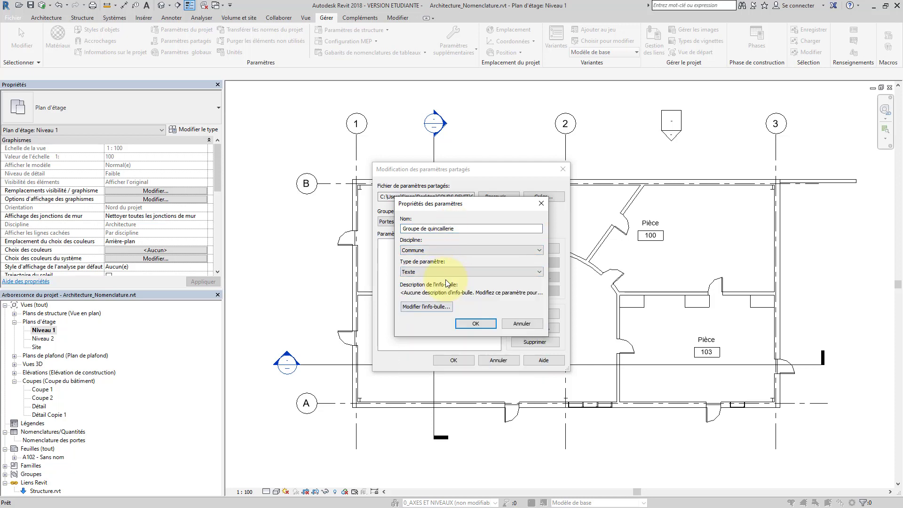
key(Tab)
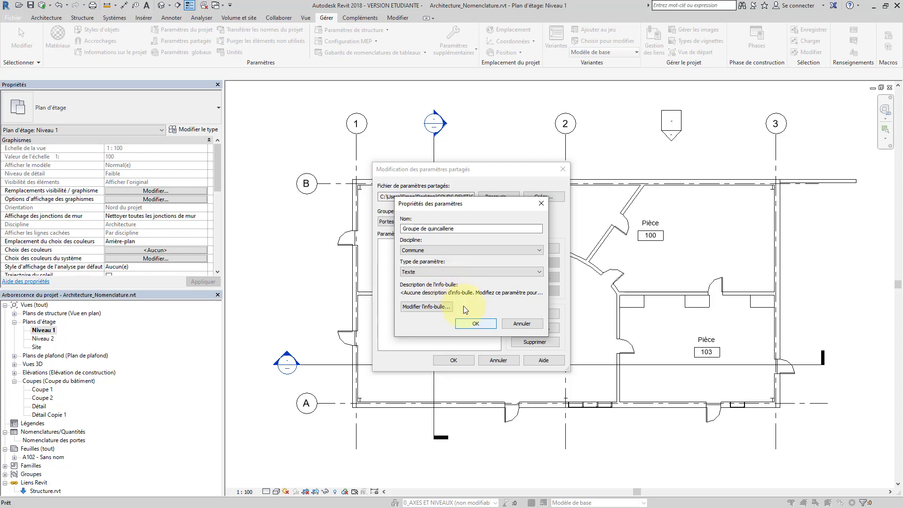
click(476, 323)
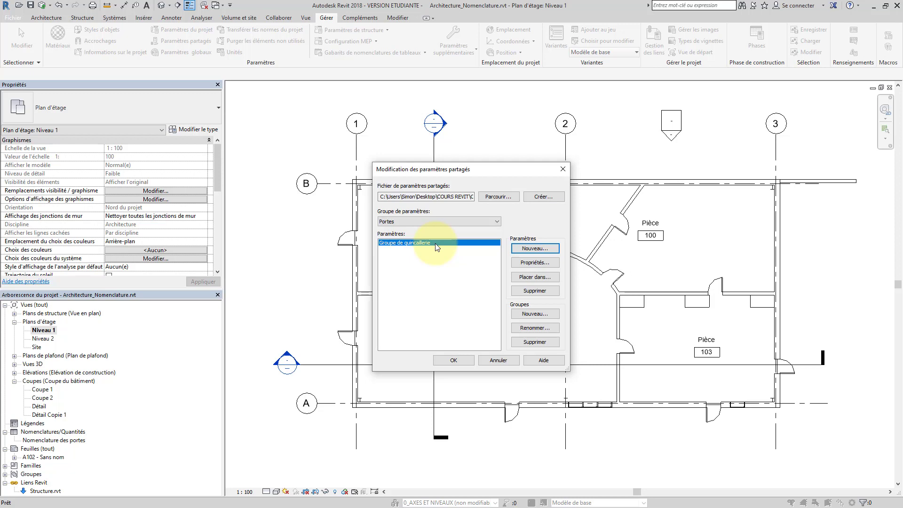
Step: Check the shared parameter's properties and place it in the Portes group, accepting the shared parameter changes
click(519, 263)
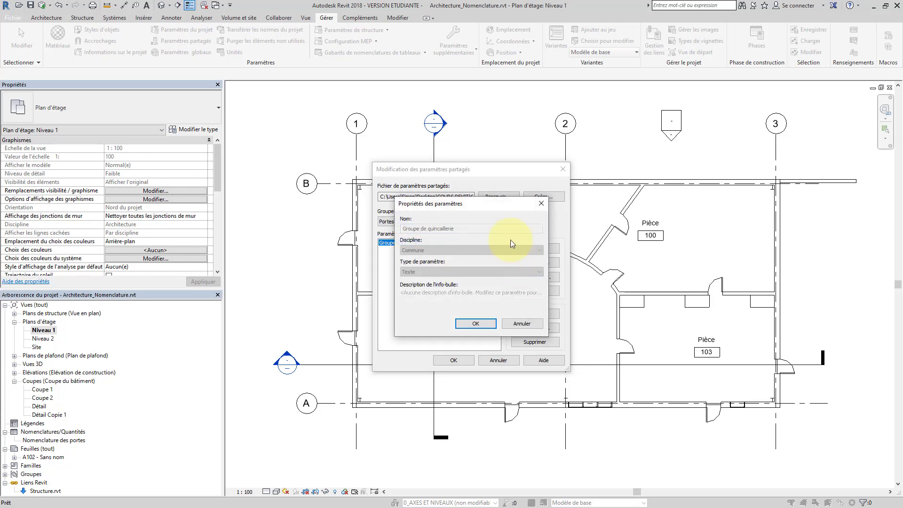
click(487, 324)
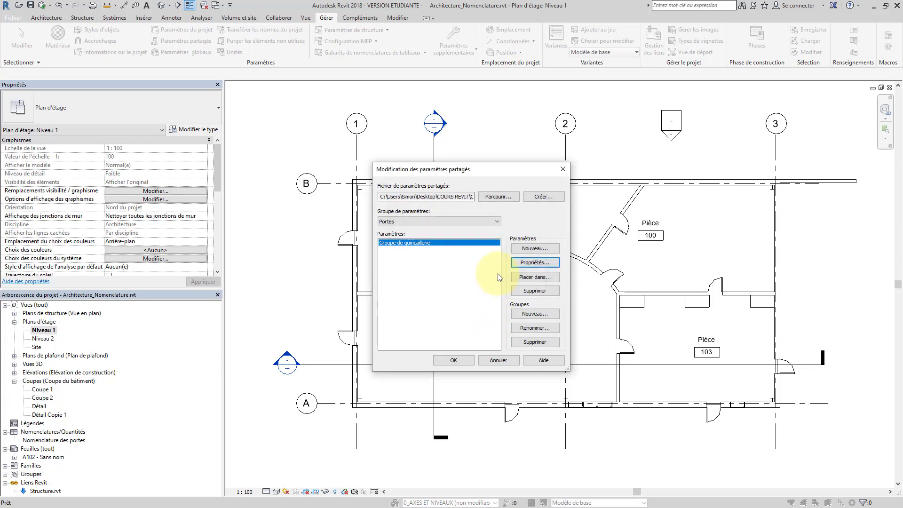
click(533, 277)
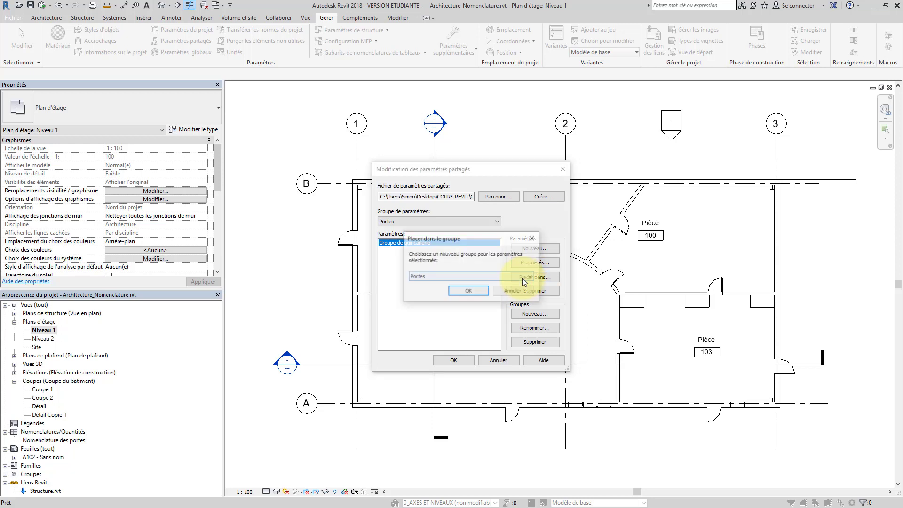
click(503, 278)
click(489, 286)
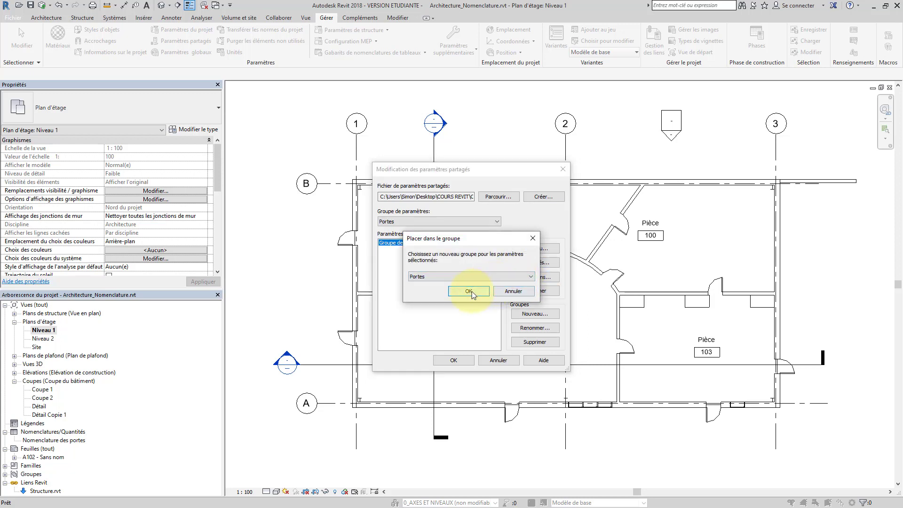
click(469, 291)
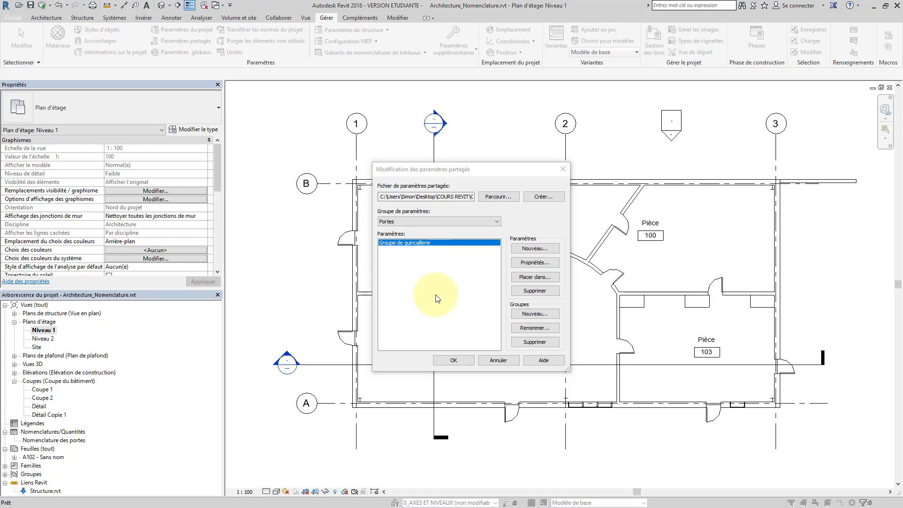
click(456, 360)
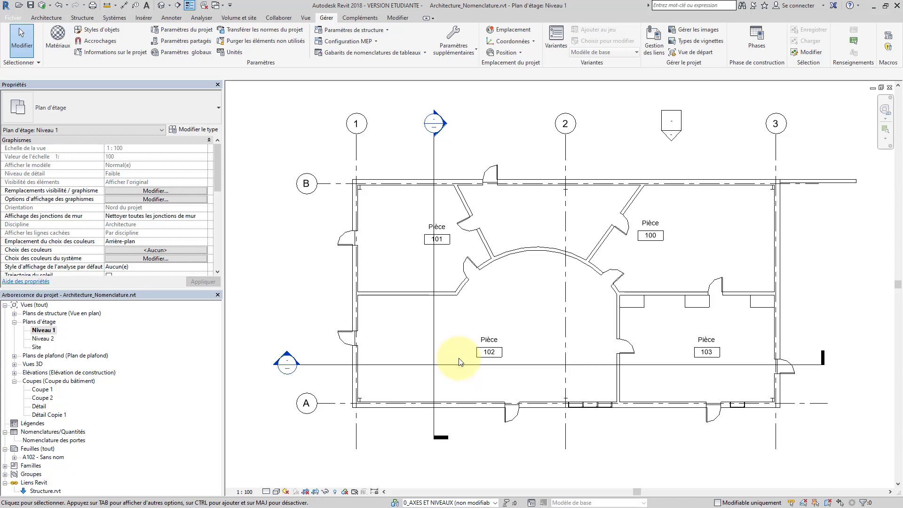
Step: Add a project parameter of shared type, choosing "Groupe de quincaillerie" from the Portes parameter group
click(199, 32)
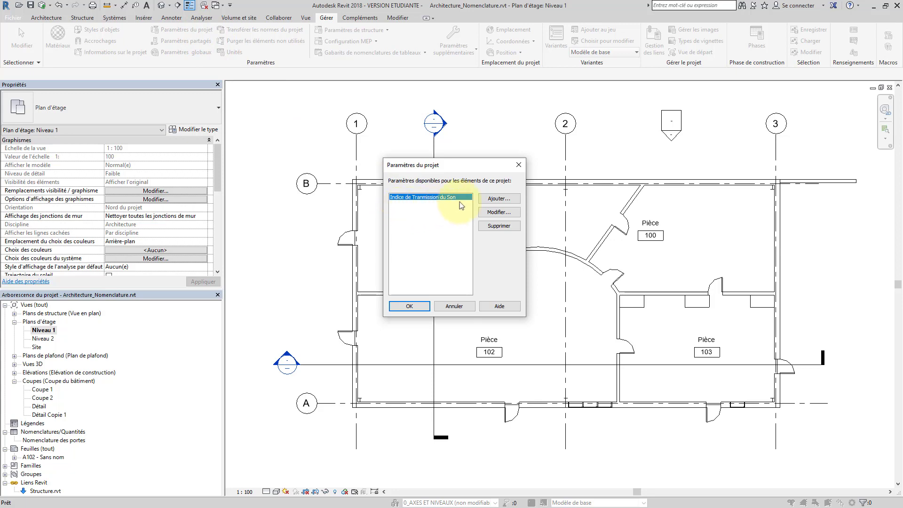
click(495, 199)
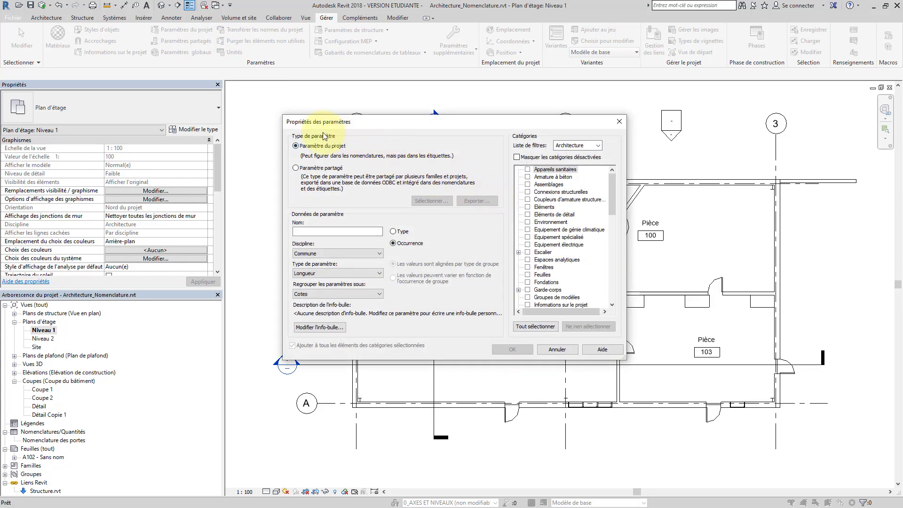
click(296, 168)
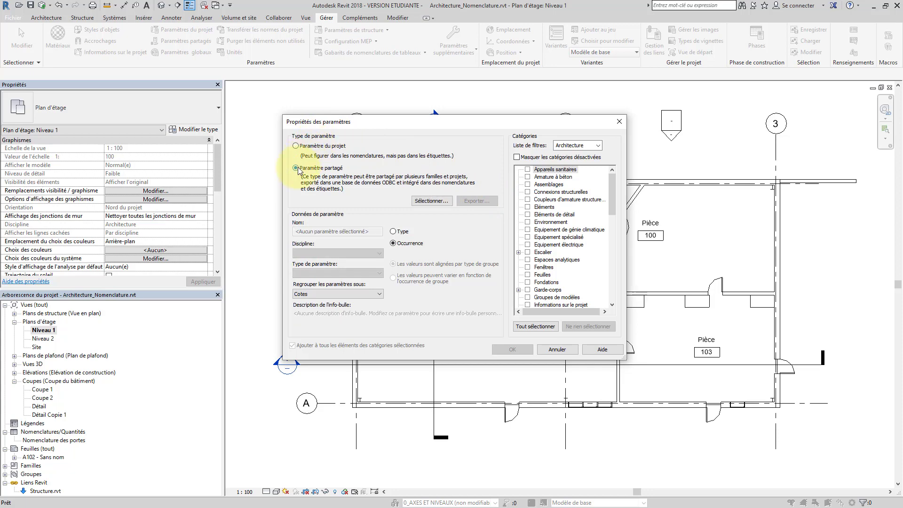
click(425, 199)
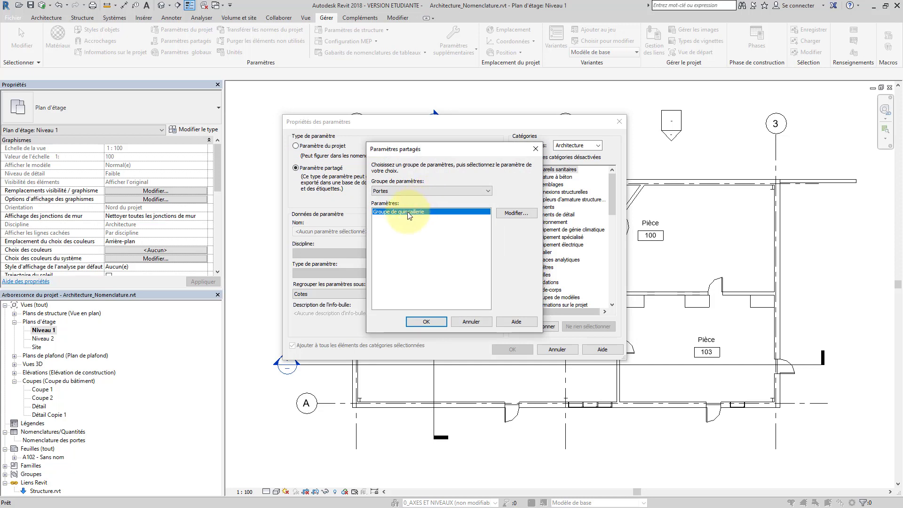
click(436, 323)
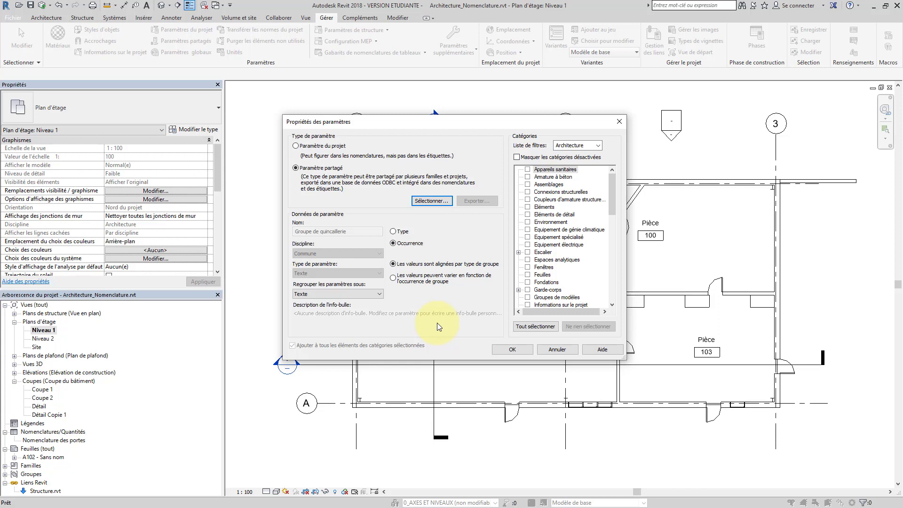
Step: Assign the "Groupe de quincaillerie" parameter to the doors category and accept the project parameters
click(612, 202)
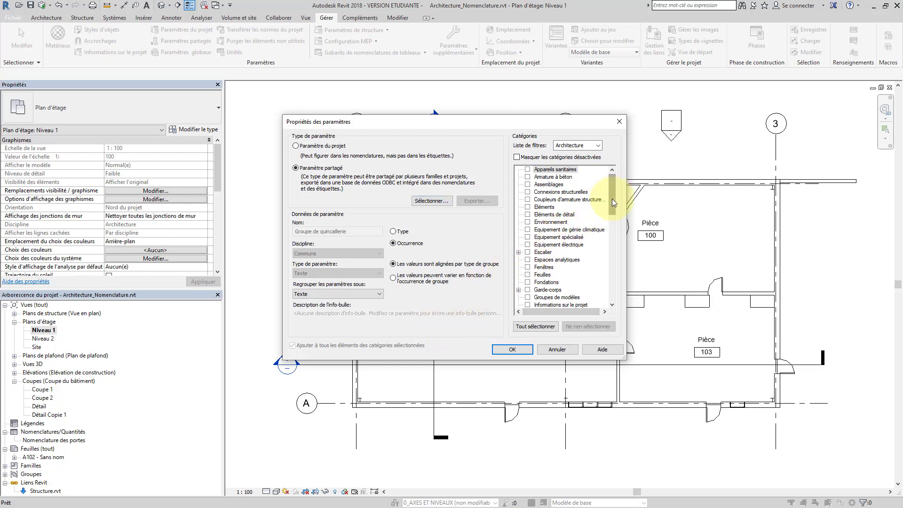
drag(613, 202, 617, 250)
click(528, 289)
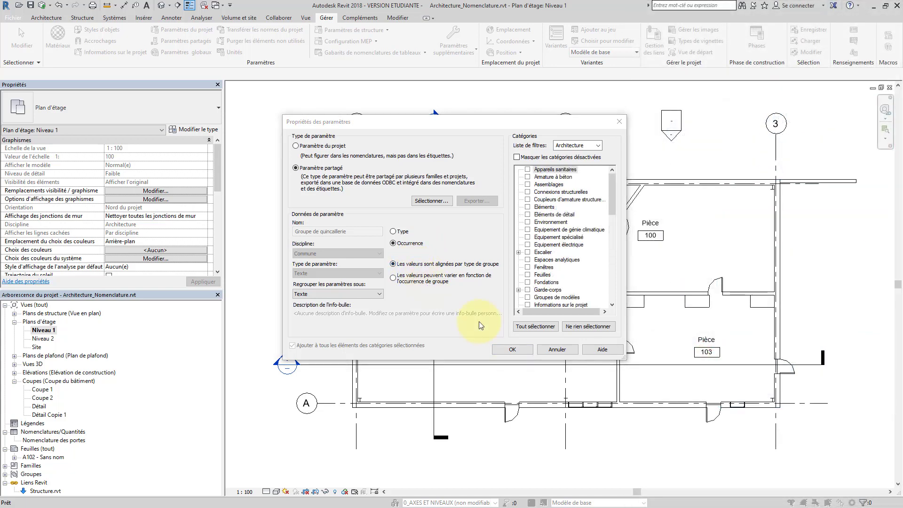
click(503, 349)
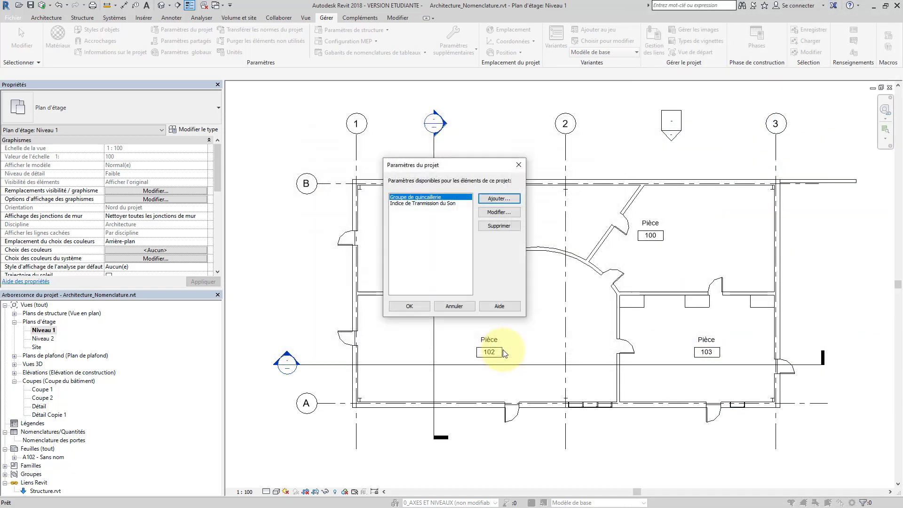
click(409, 306)
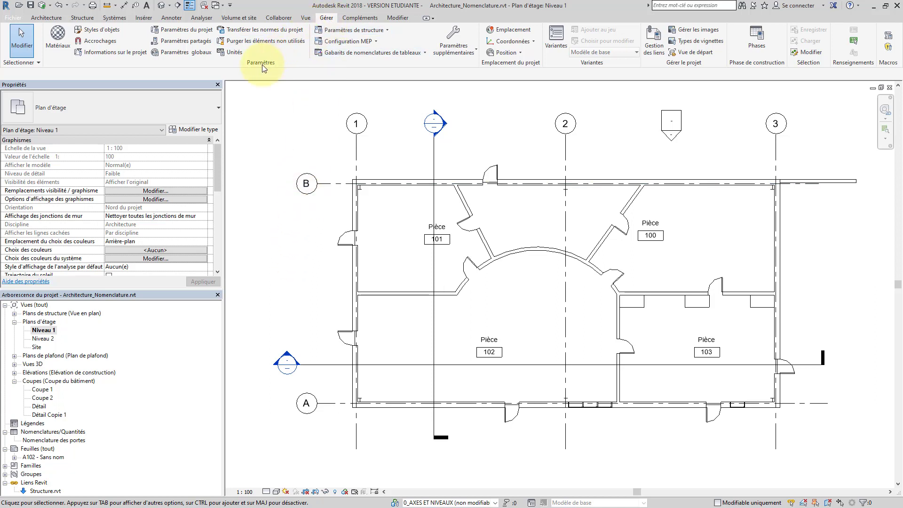
Step: Create a global parameter named "Hauteur Appui" with discipline Commune and type Longueur, grouped under Cotes
click(188, 53)
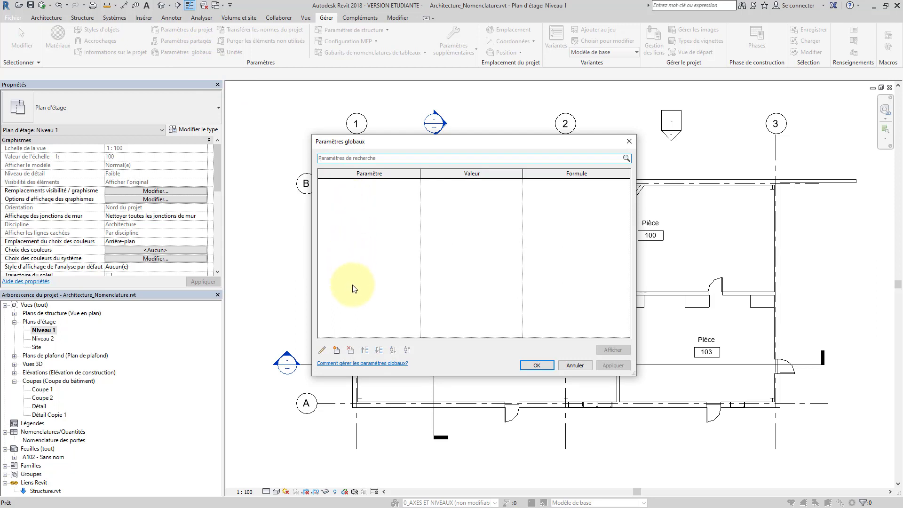
click(337, 350)
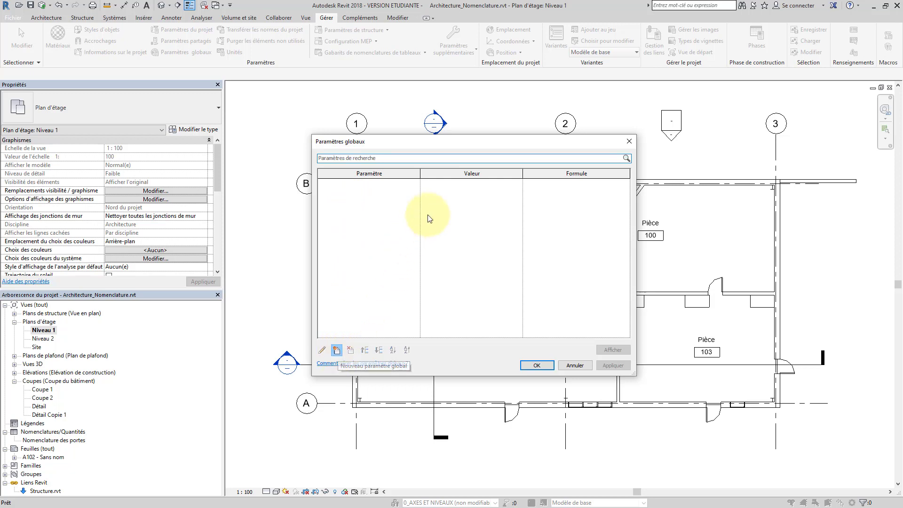
text(H)
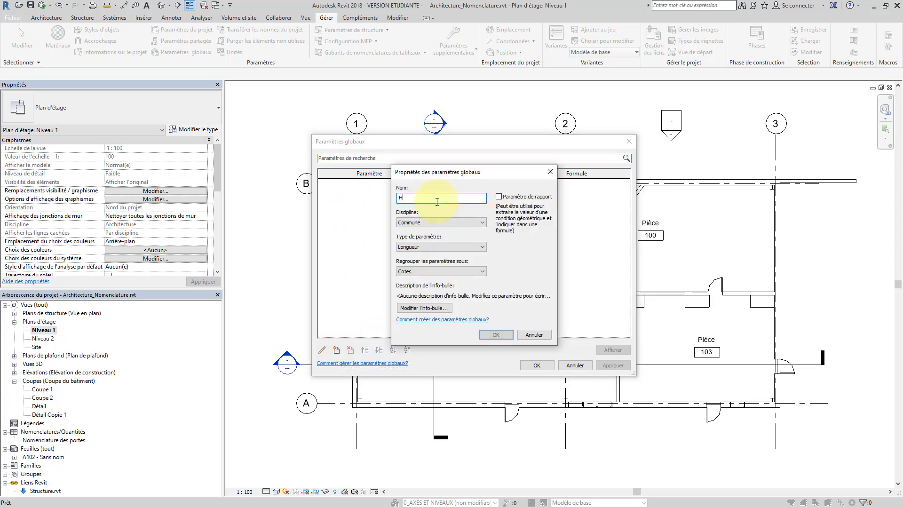
text(auteur Appui)
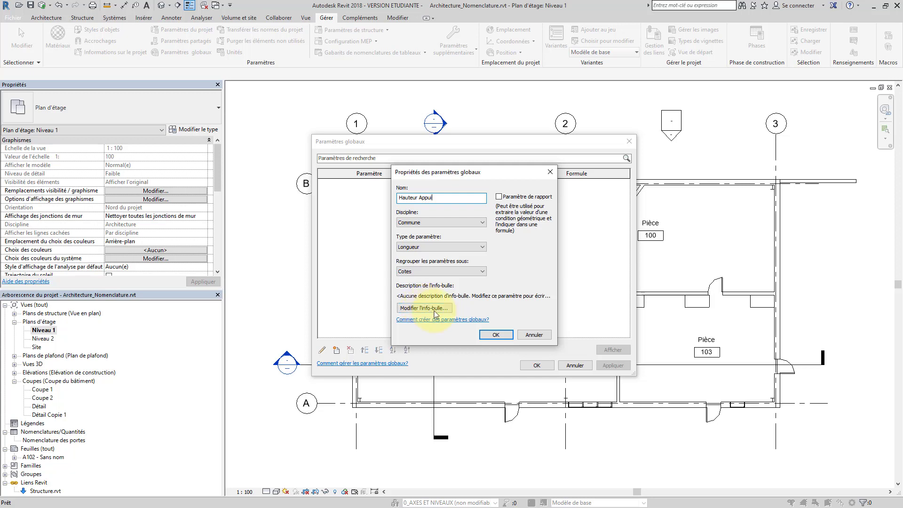
click(491, 334)
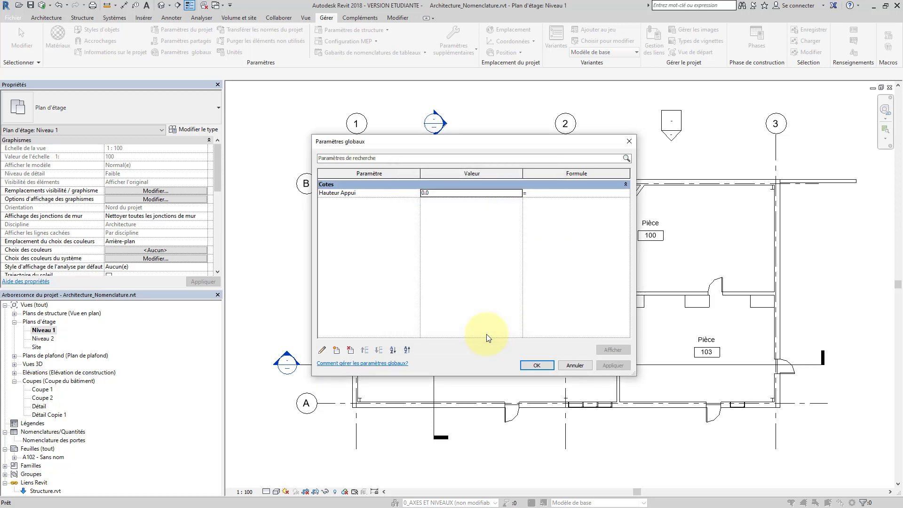
Step: Set the value of the "Hauteur Appui" global parameter to 300
click(444, 197)
text(300)
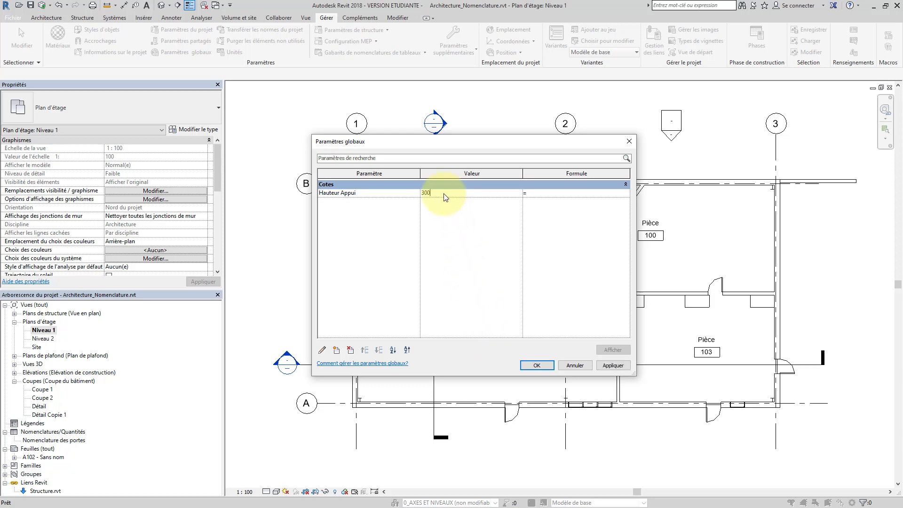
click(376, 254)
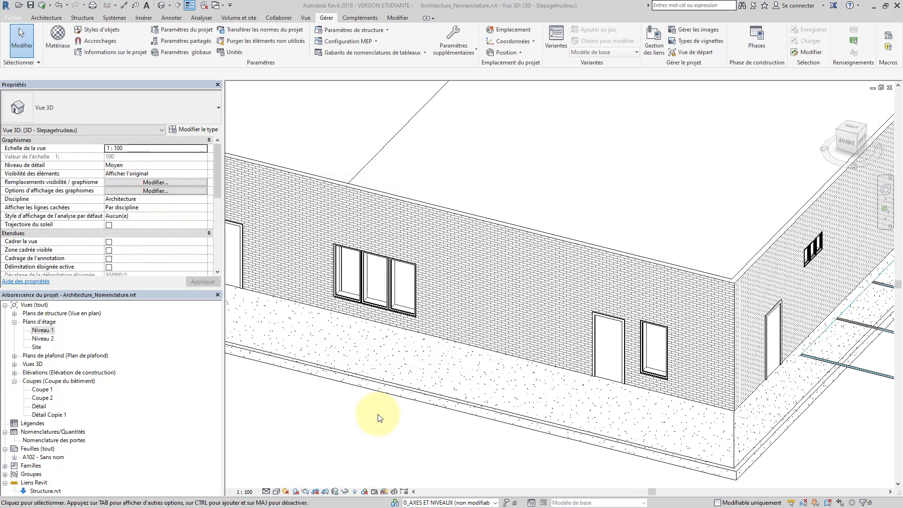
Step: Associate the sill height of the single window beside the door with the "Hauteur Appui" global parameter
click(652, 374)
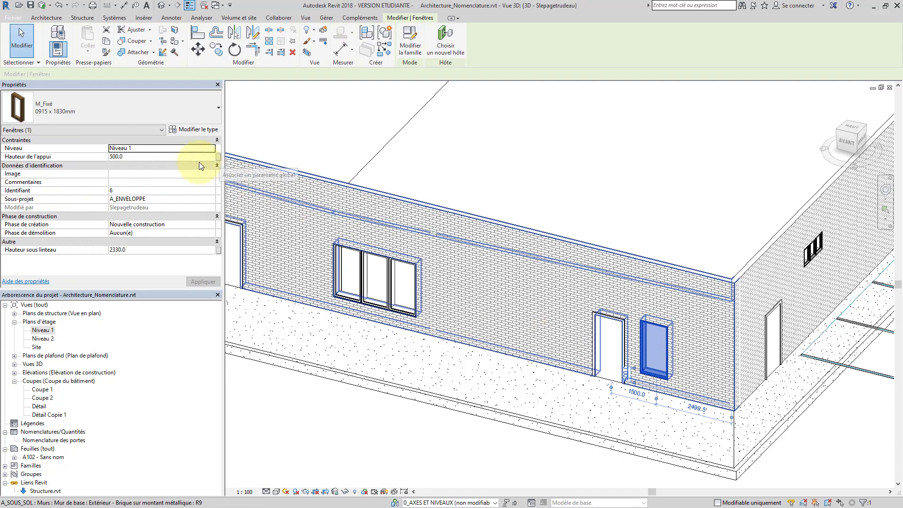
click(218, 157)
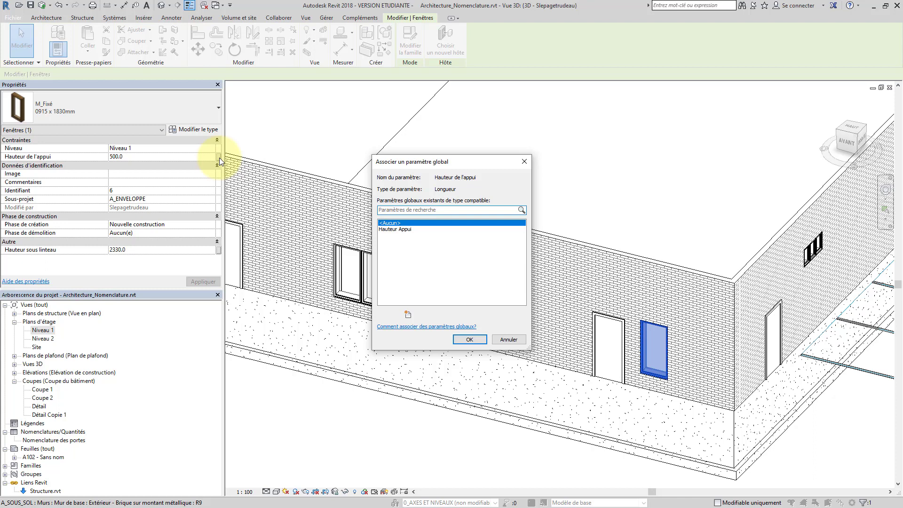
click(397, 230)
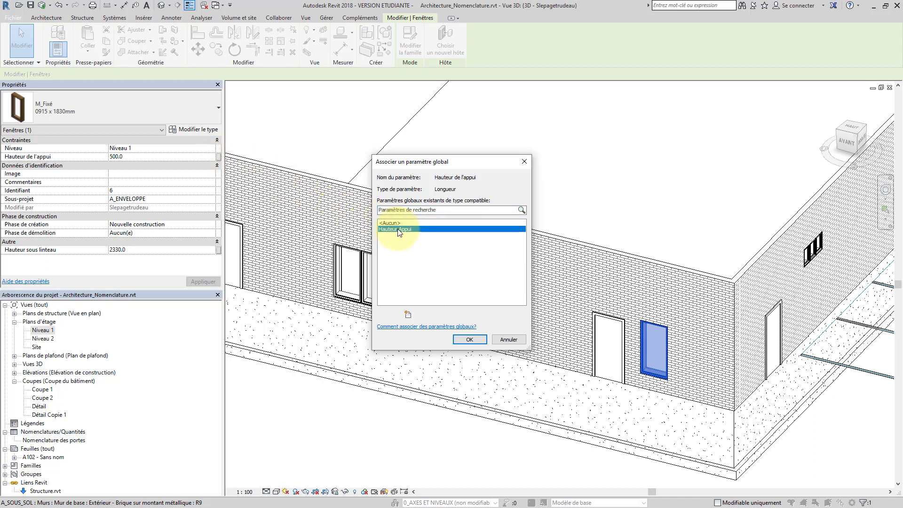
click(468, 339)
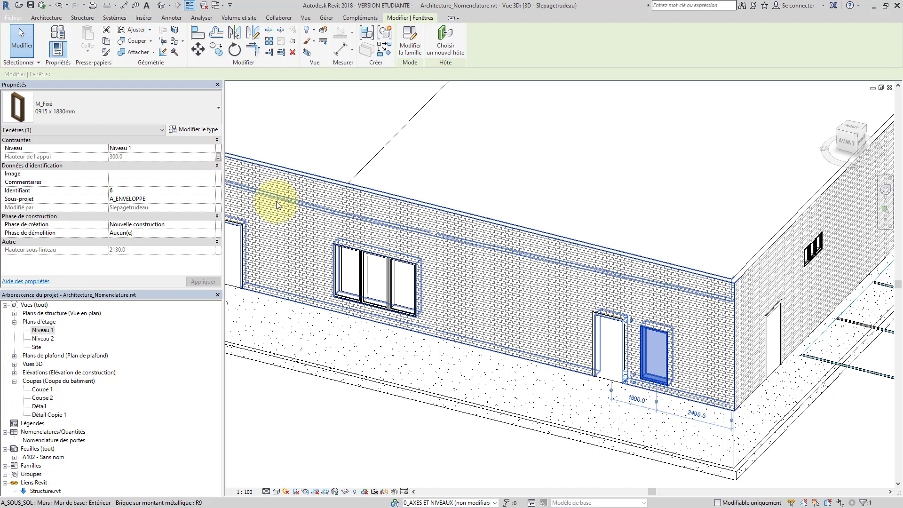
Step: Associate the sill height of the three grouped windows on the front wall with the "Hauteur Appui" global parameter
click(402, 261)
ctrl+click(373, 256)
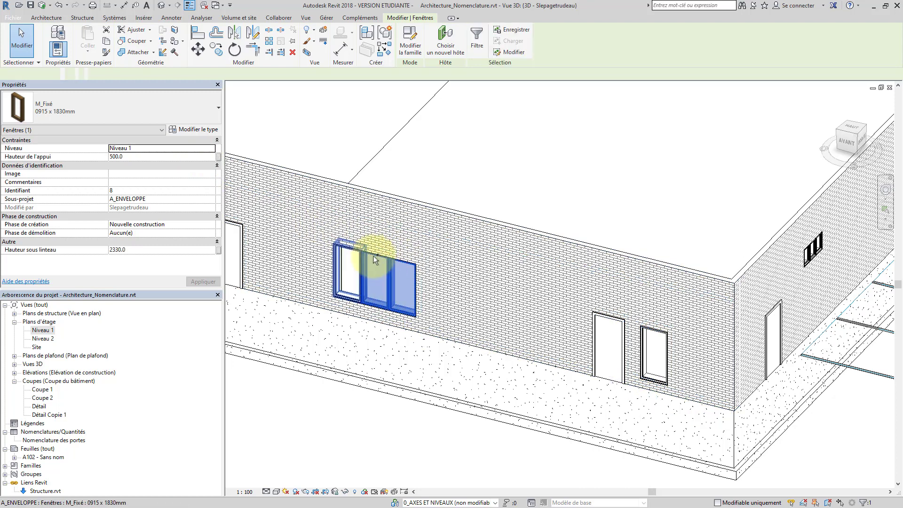
ctrl+click(342, 250)
click(218, 156)
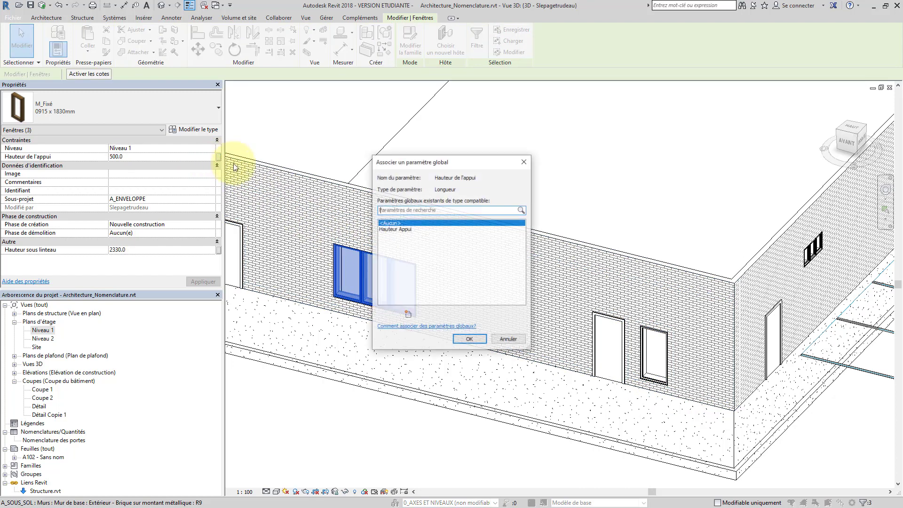
click(390, 230)
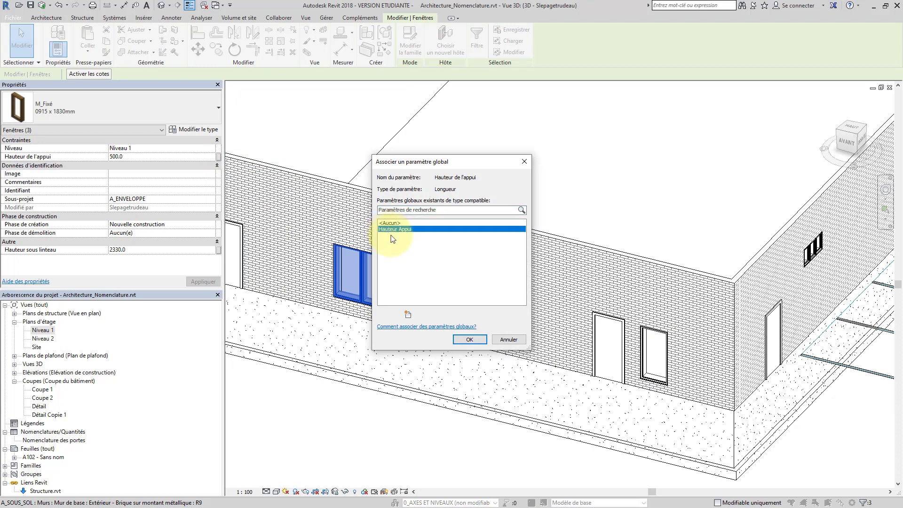
click(469, 339)
click(473, 376)
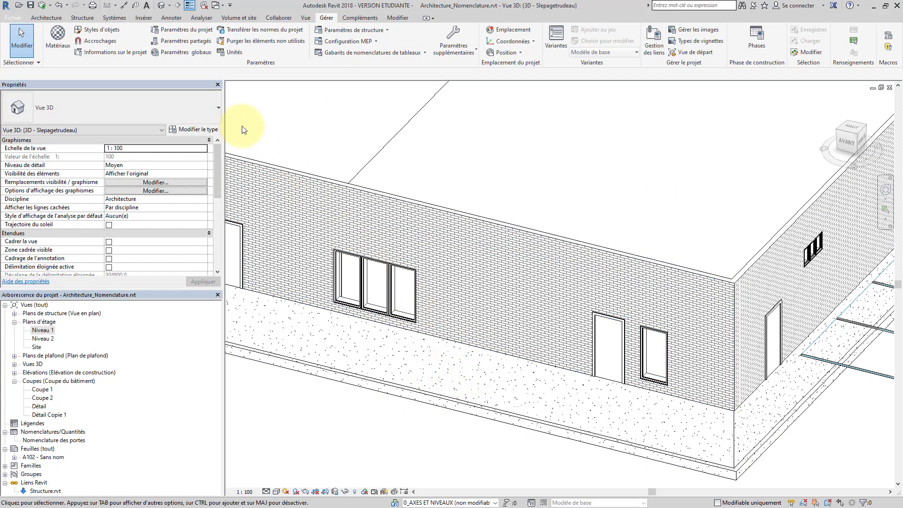
Step: Set the "Hauteur Appui" global parameter to 500 and apply it with the windows in view
click(175, 54)
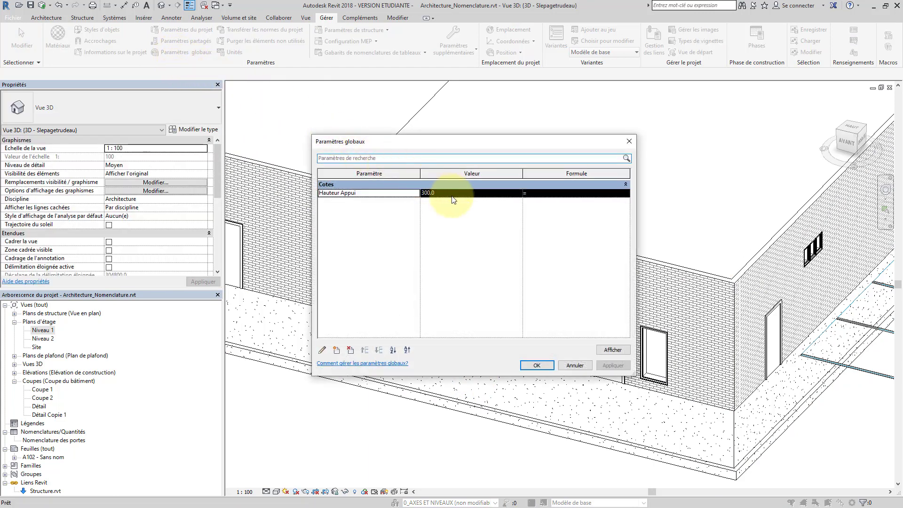
click(451, 194)
drag(482, 145, 649, 63)
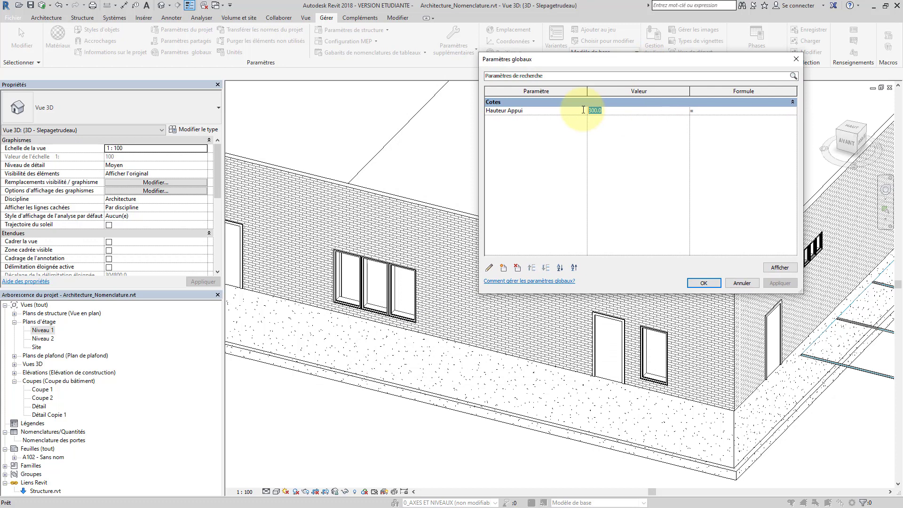
text(500)
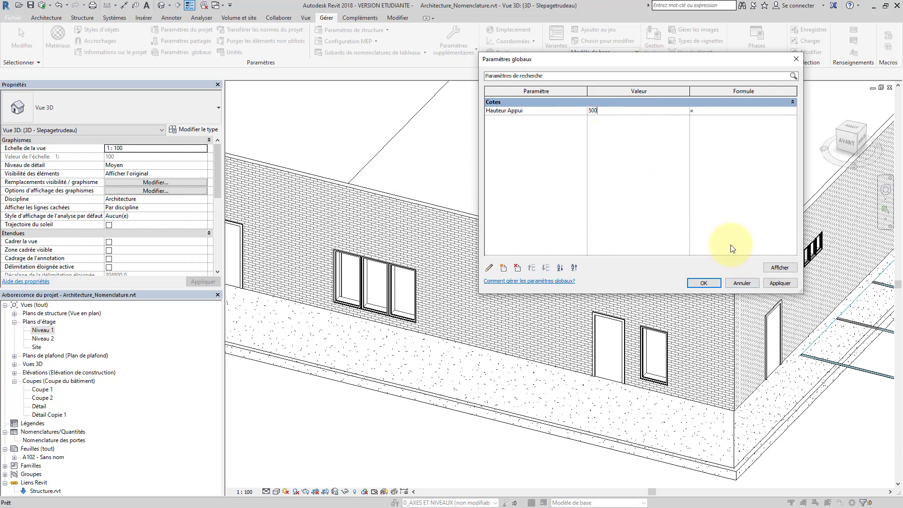
click(780, 283)
Step: Set the "Hauteur Appui" global parameter back to 300, apply it and accept the global parameters
click(642, 114)
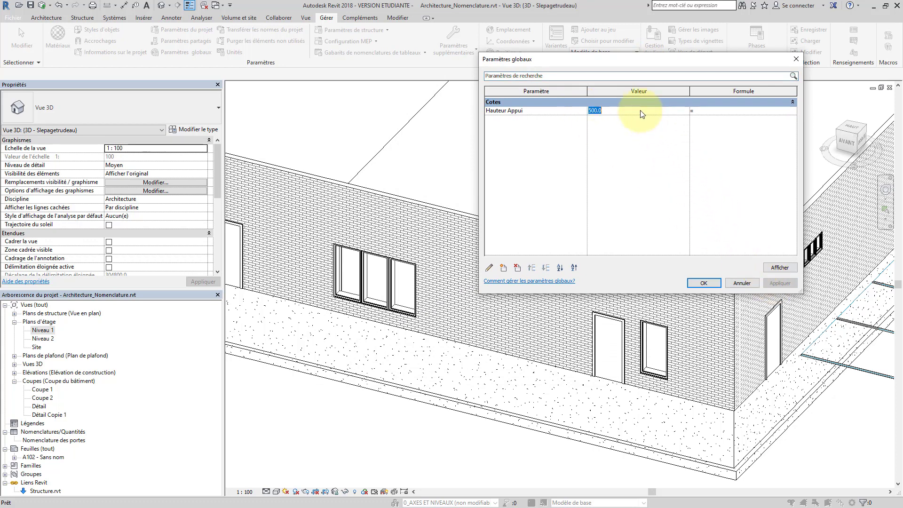
text(300)
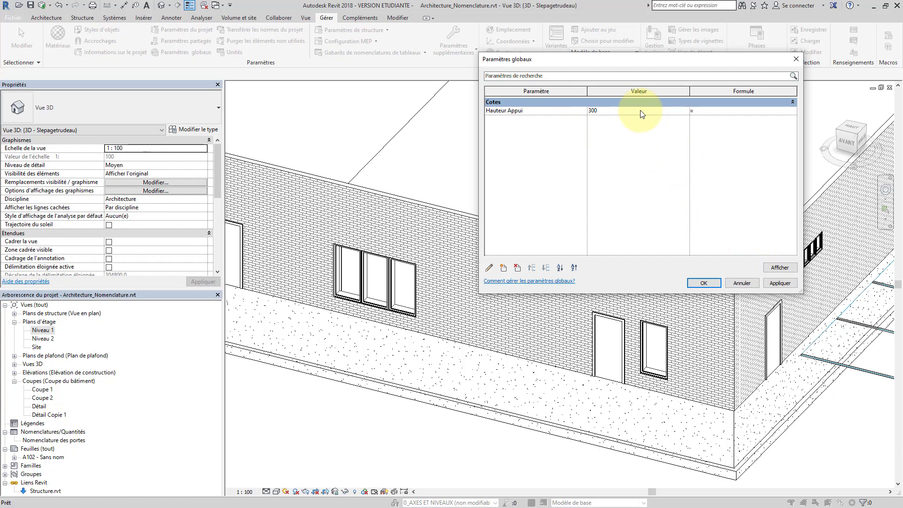
click(780, 283)
click(707, 281)
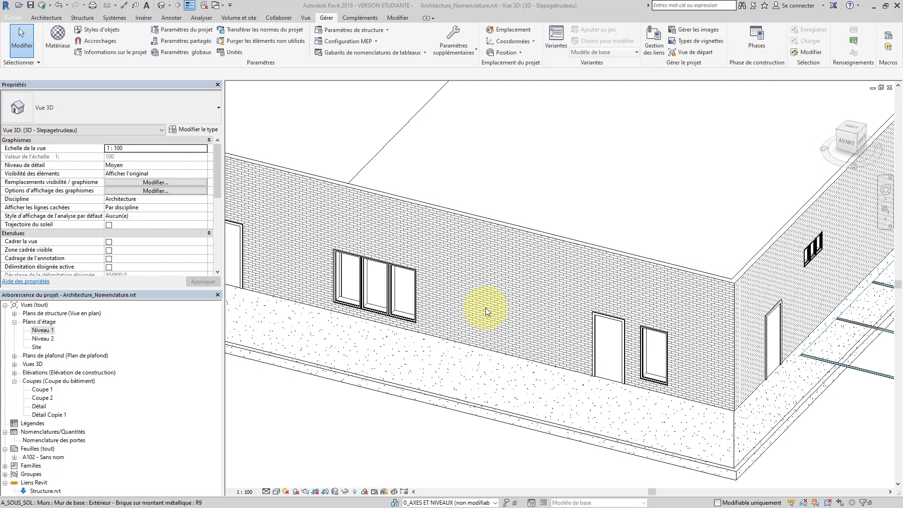
Step: Remove the global parameter association from the sill height of the single window beside the door, choosing <Aucun>
click(654, 379)
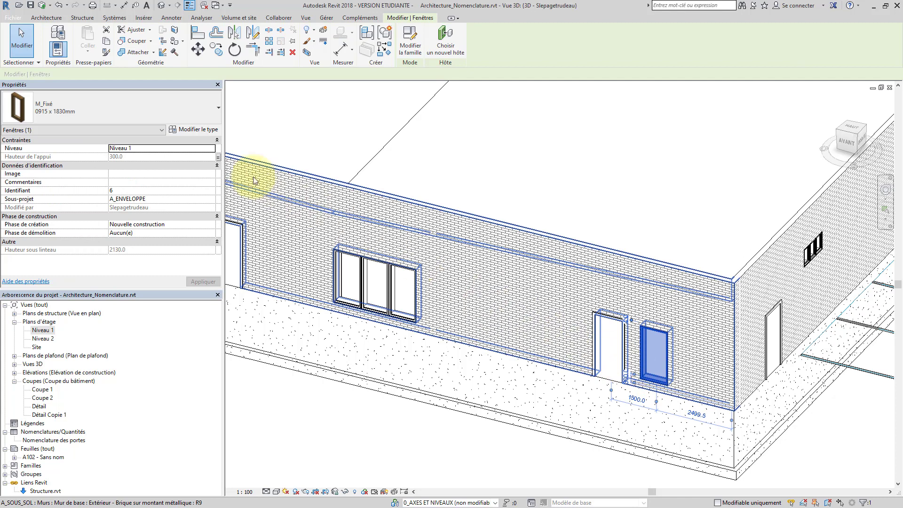
click(218, 158)
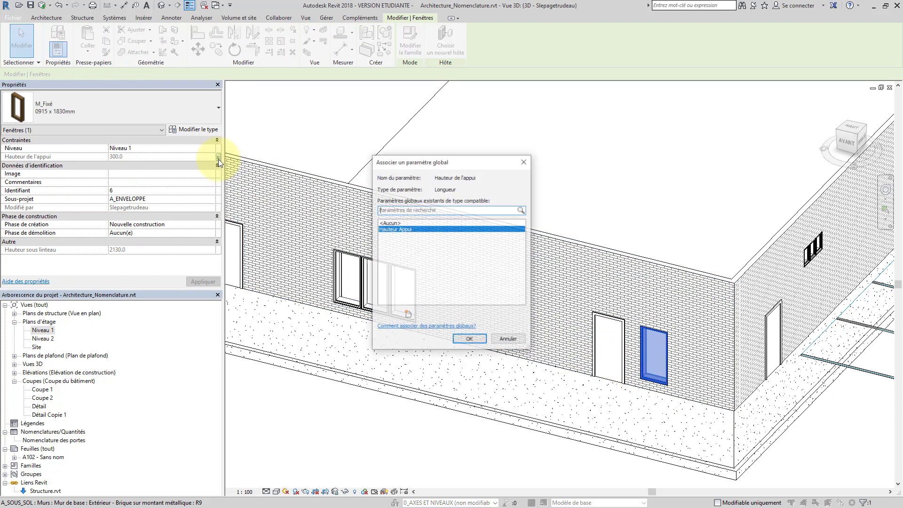
click(389, 223)
click(464, 338)
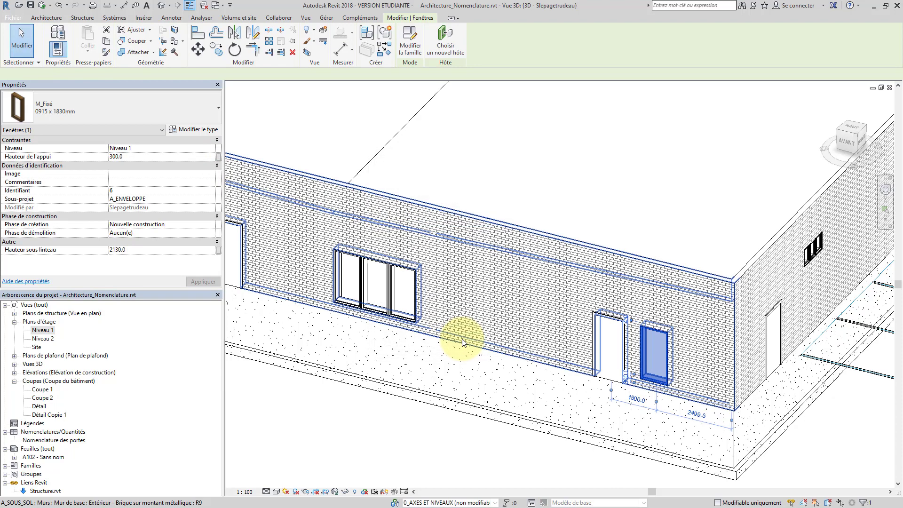
click(427, 437)
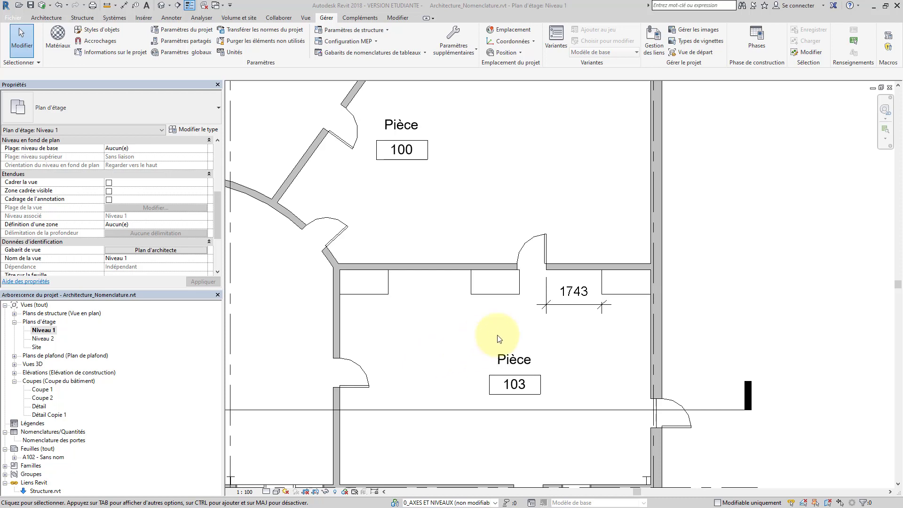
Step: Label the dimension between the door and the desk in room 103 with the "Hauteur Appui" global parameter
click(585, 308)
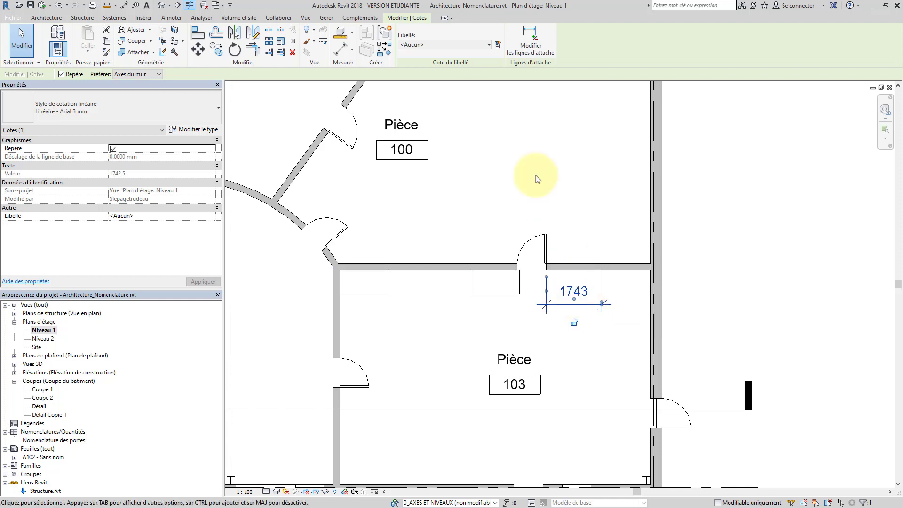
click(489, 45)
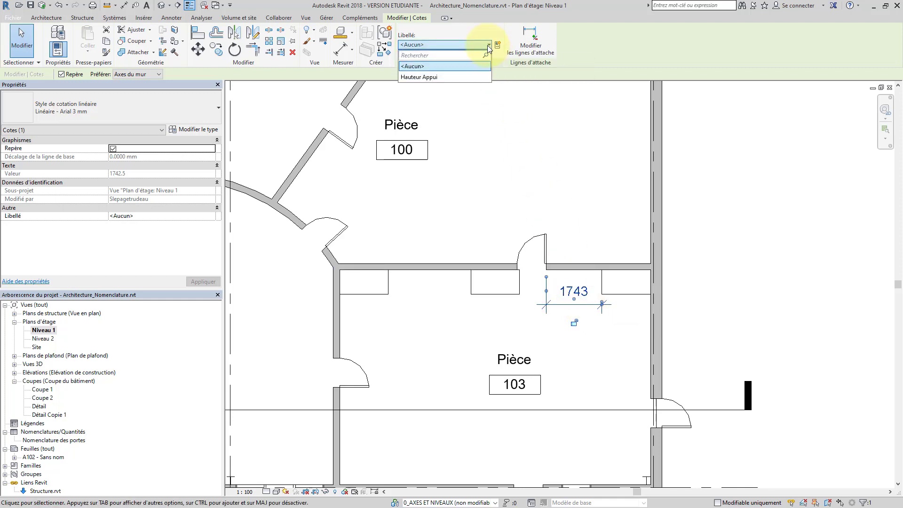
click(438, 78)
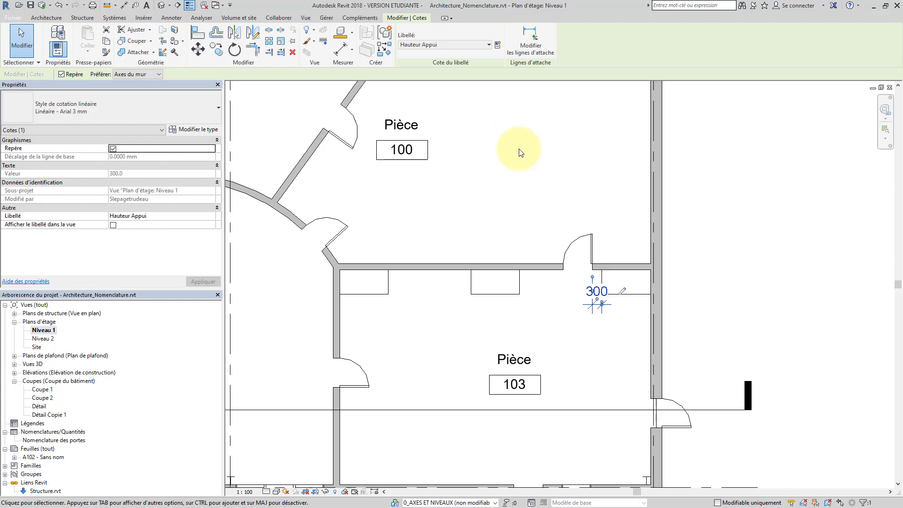
click(520, 152)
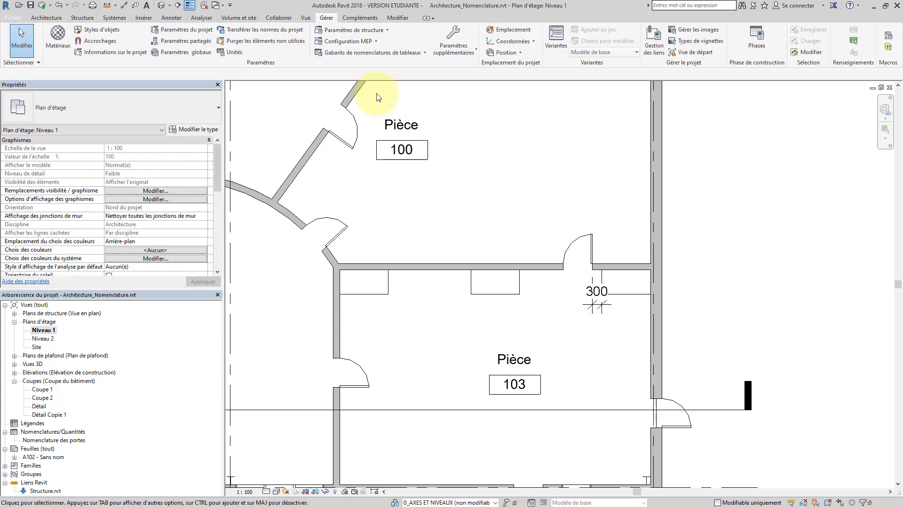
Step: Place an aligned dimension between the facing sides of the other two desks along the upper wall of room 103
click(171, 18)
click(58, 35)
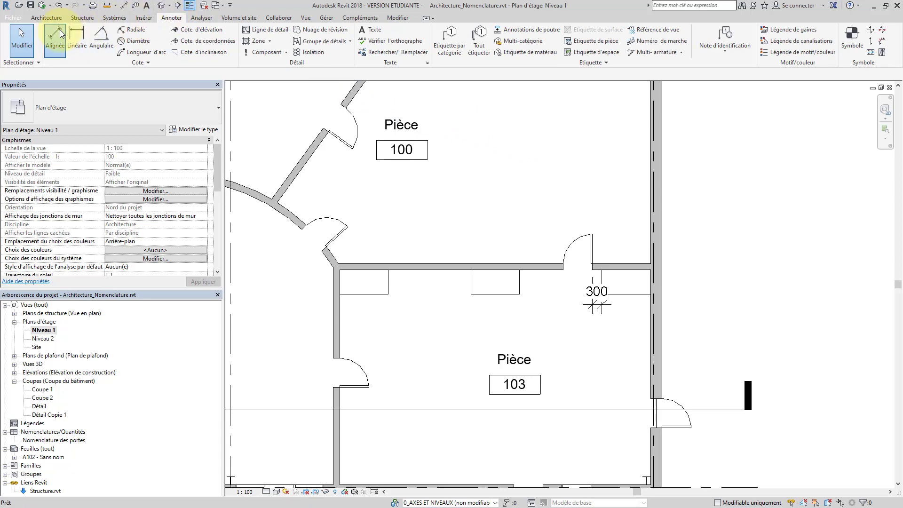
click(471, 286)
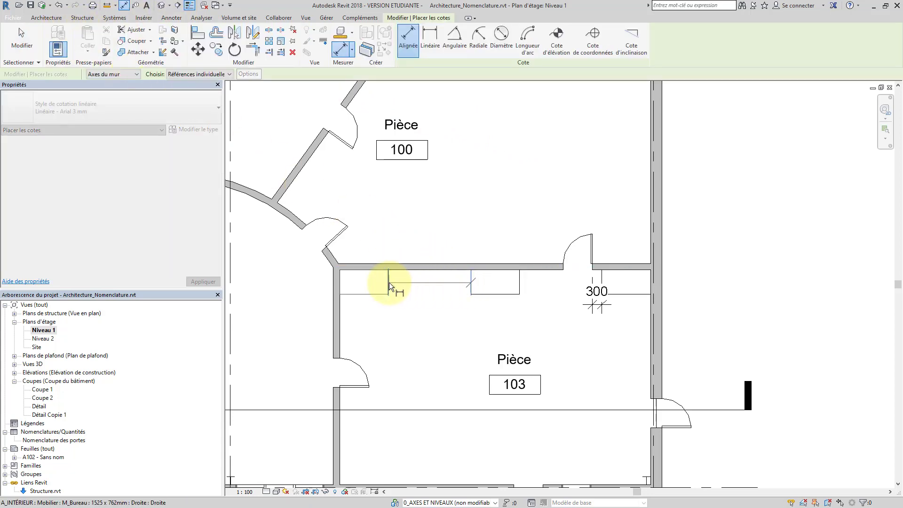
click(389, 283)
click(423, 306)
key(Escape)
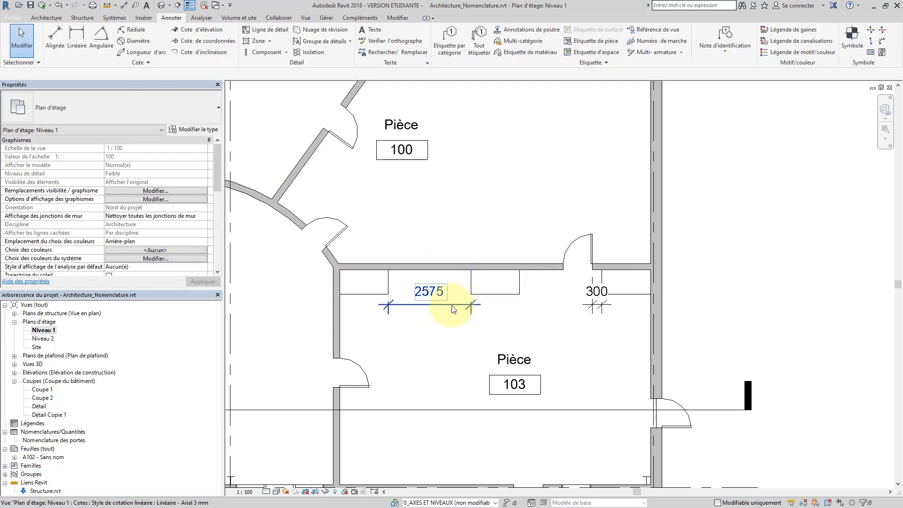
Step: Label the dimension between the two desks with a new global reporting parameter named "teat"
click(459, 288)
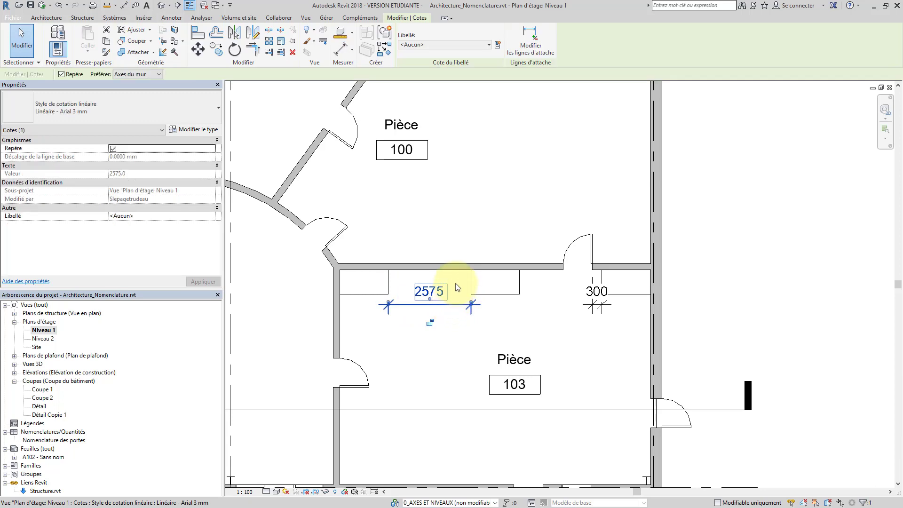
click(498, 46)
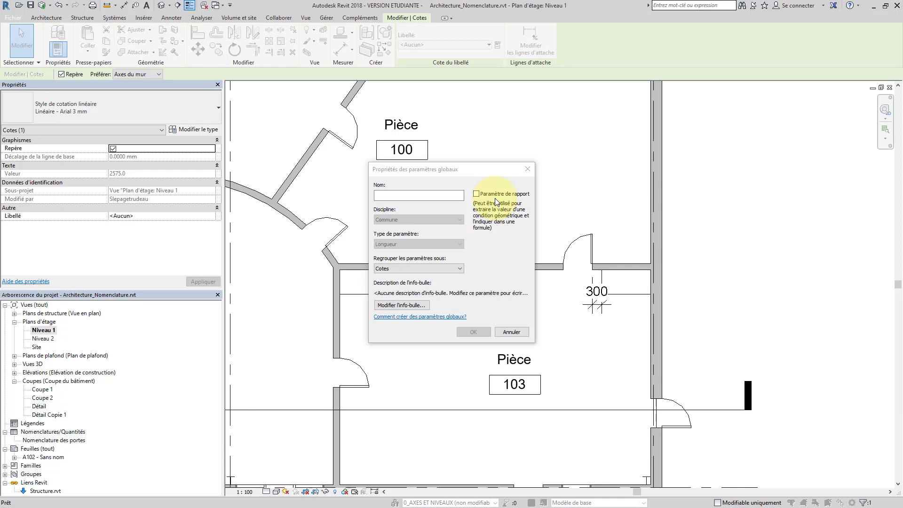
click(476, 194)
click(434, 194)
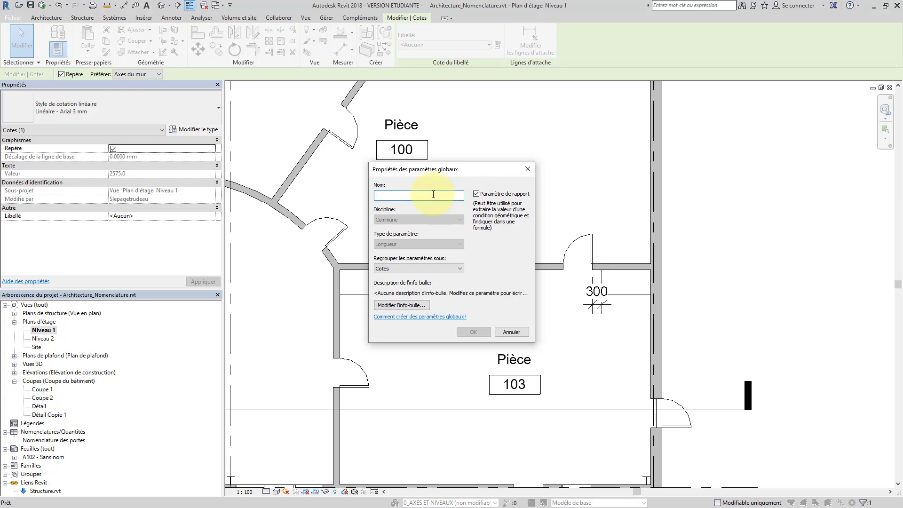
text(teat)
click(473, 332)
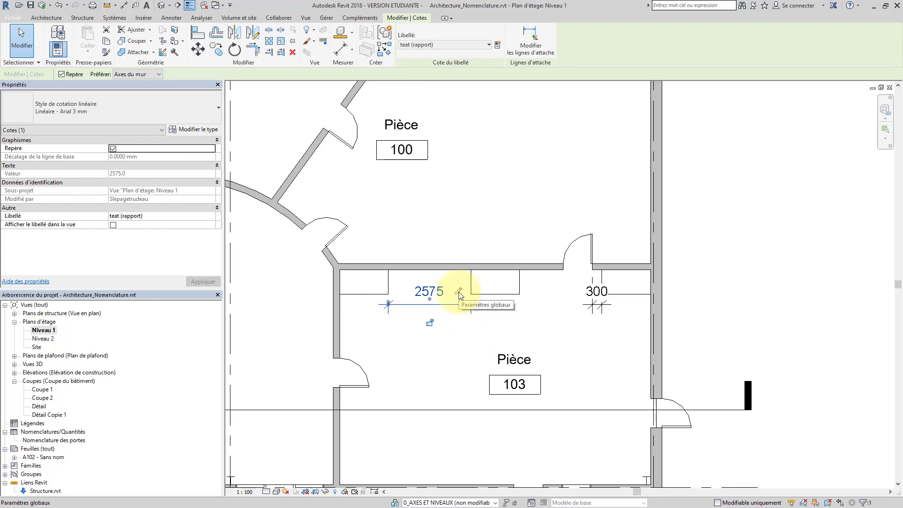
click(447, 246)
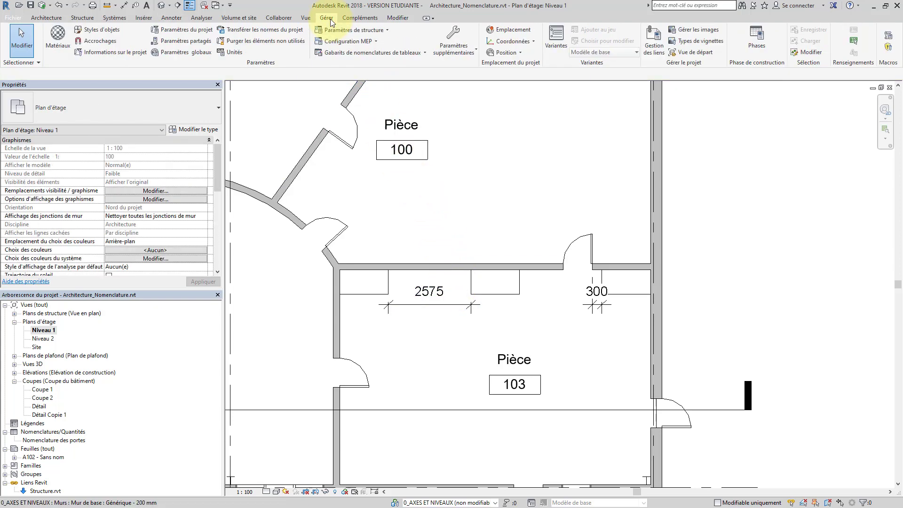
Step: Enter the formula "teat + 1000 mm" for the "Hauteur Appui" global parameter
click(203, 55)
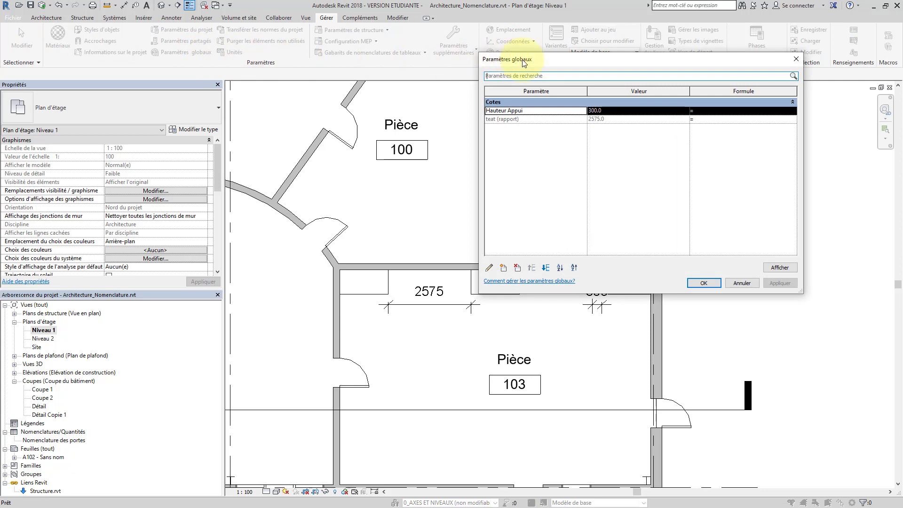
drag(524, 64, 502, 111)
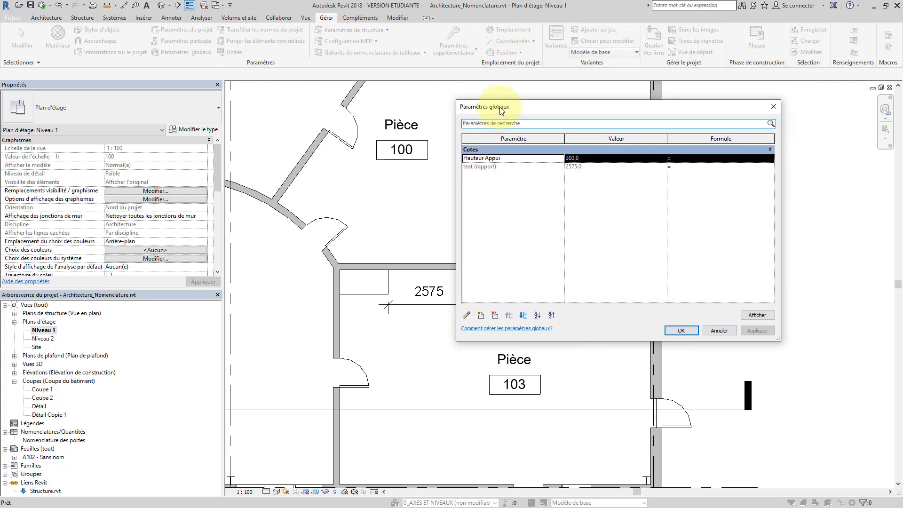
click(467, 168)
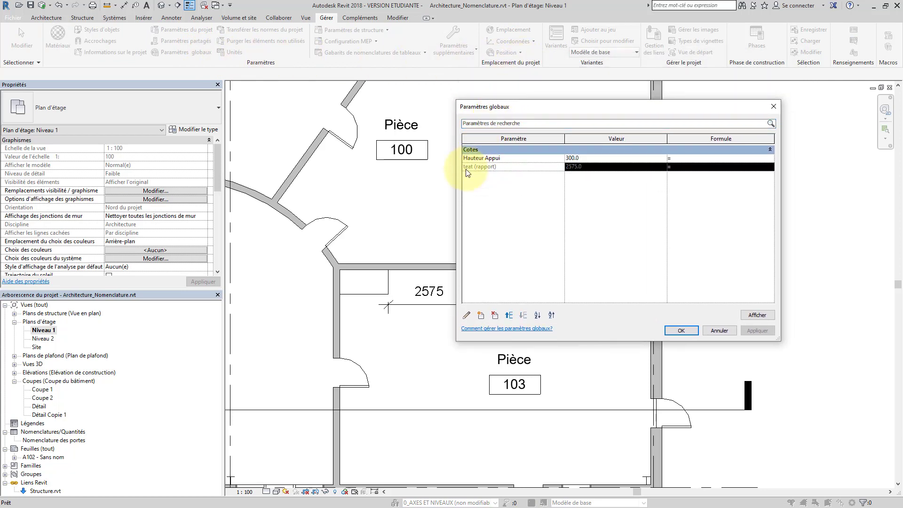
click(528, 168)
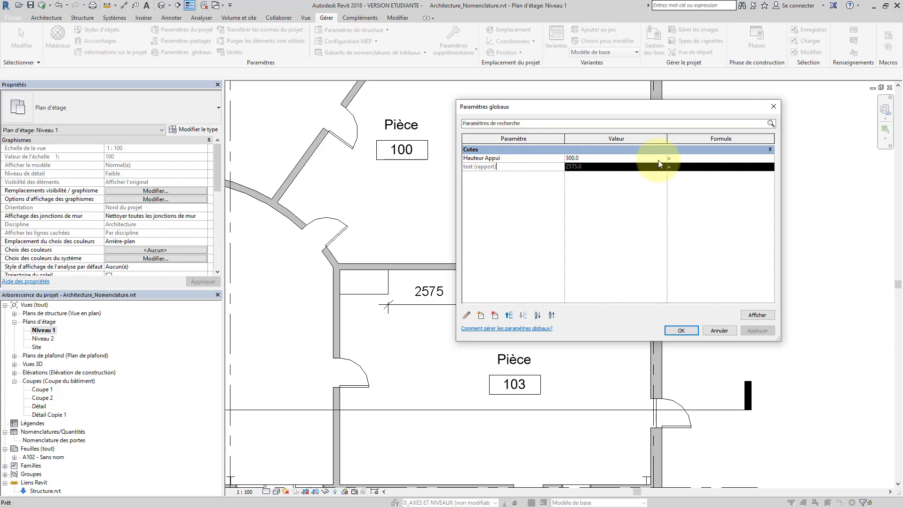
click(707, 158)
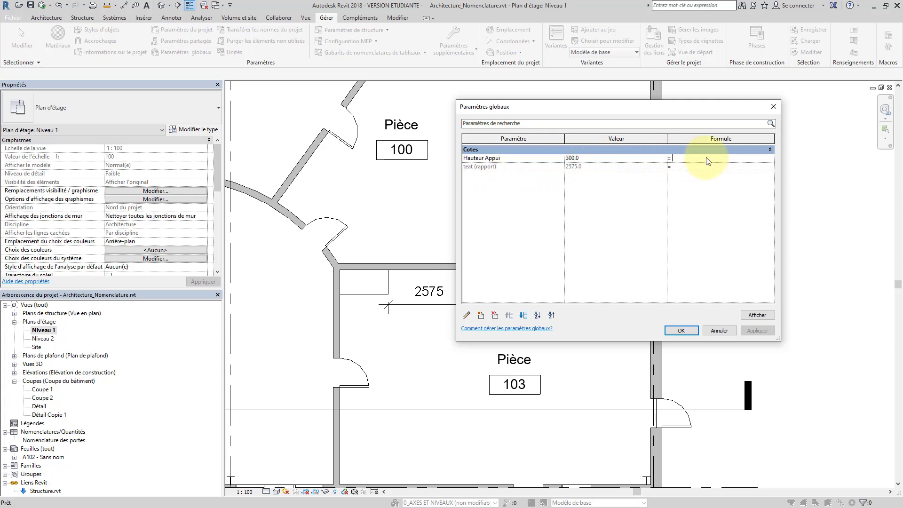
text(teat + 1000 mm)
key(Return)
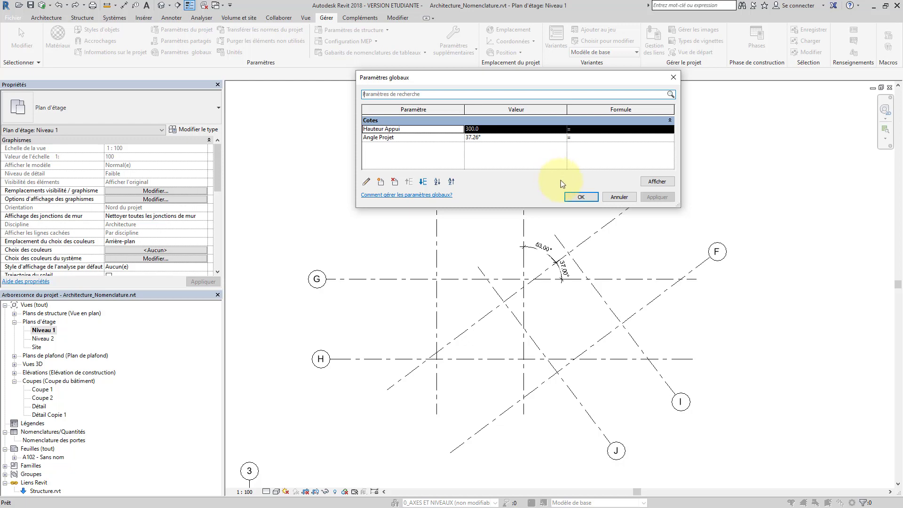
Step: Accept the global parameters and label the angular dimension between grids E and G with the "Angle Projet" global parameter
click(582, 197)
click(561, 273)
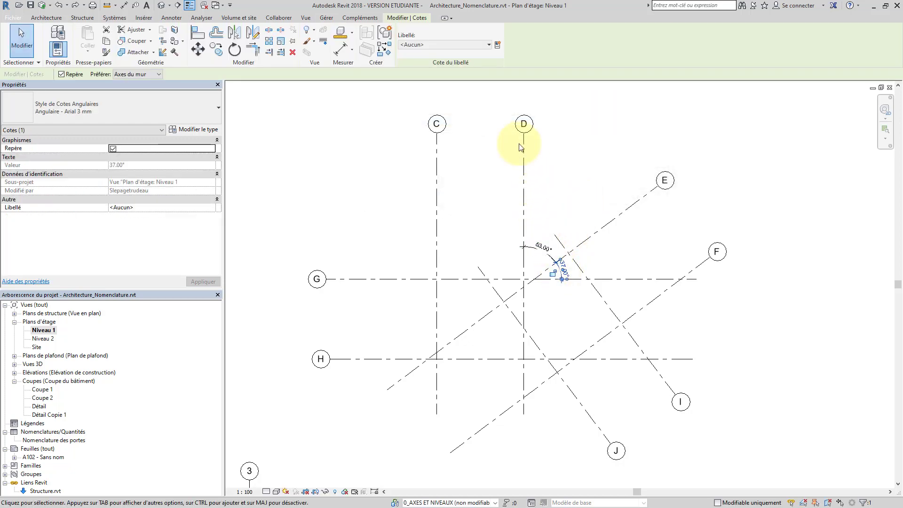
click(488, 45)
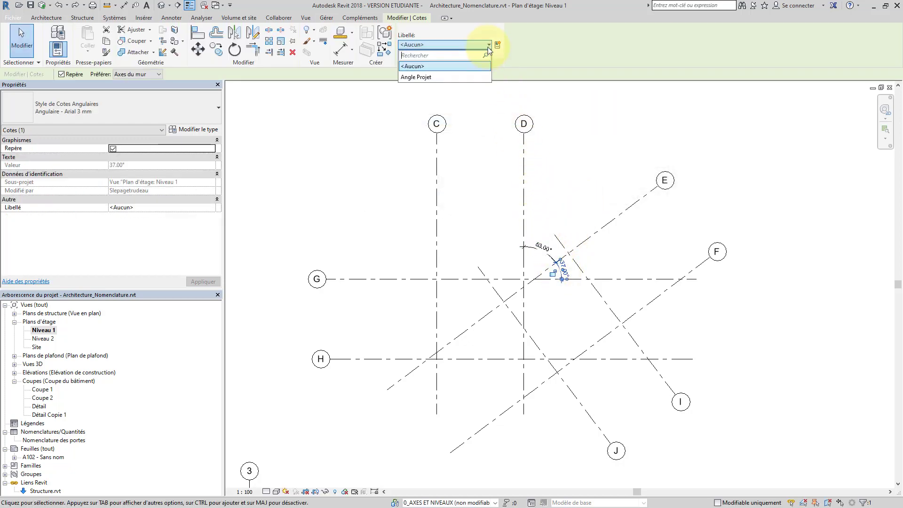
click(443, 78)
key(Escape)
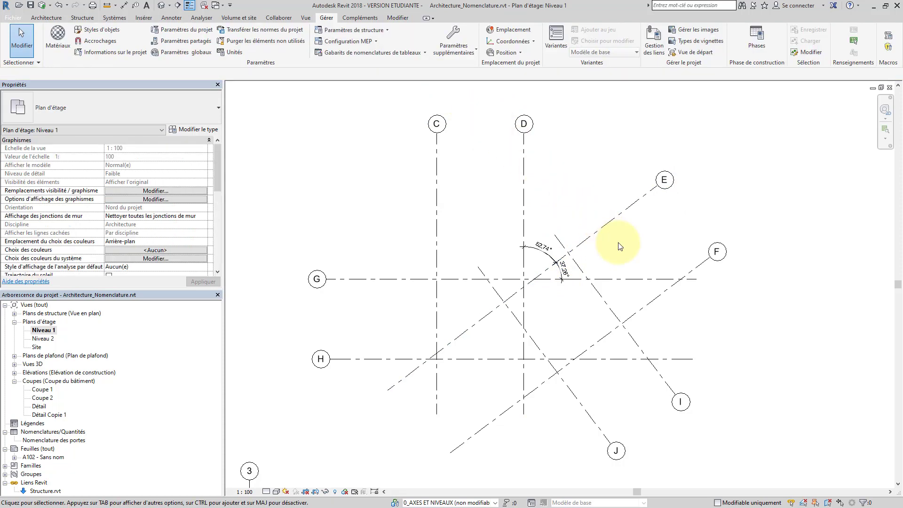